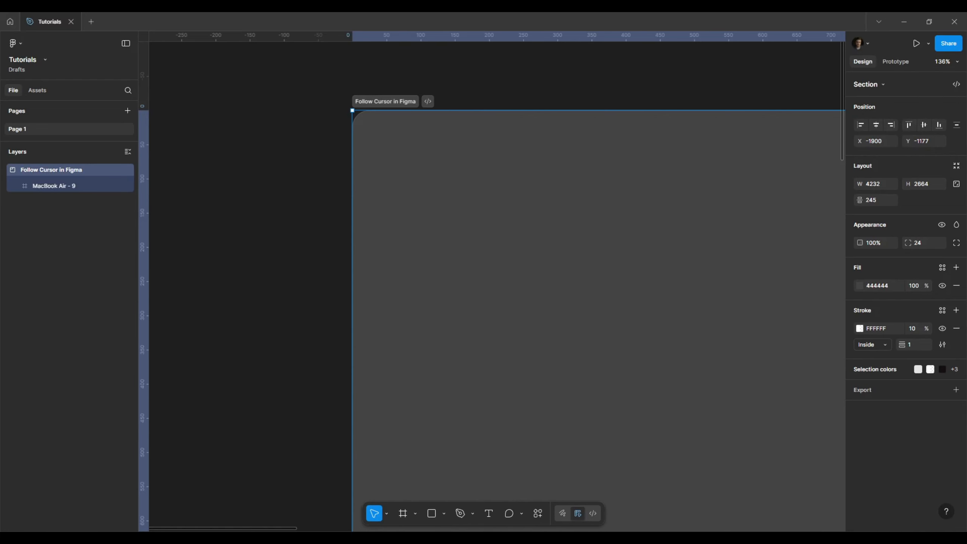
Create an ellipse near the section's upper-left corner and set its size to 120 × 120 with locked proportions
click(445, 513)
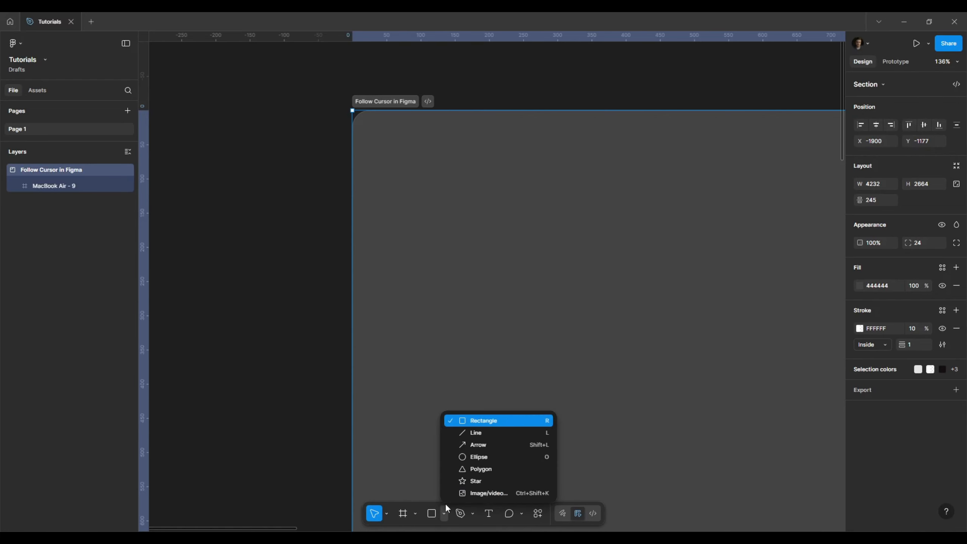
click(467, 452)
click(455, 175)
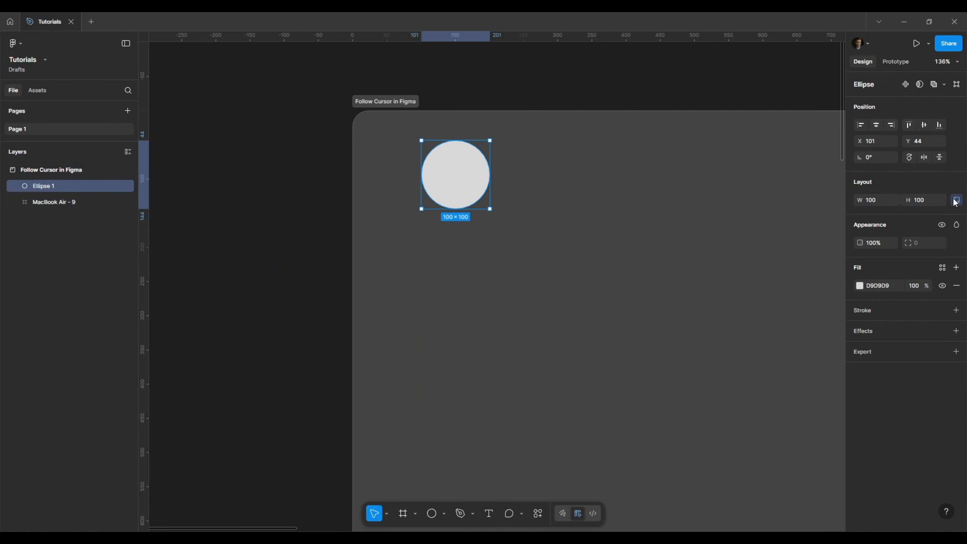
text(120)
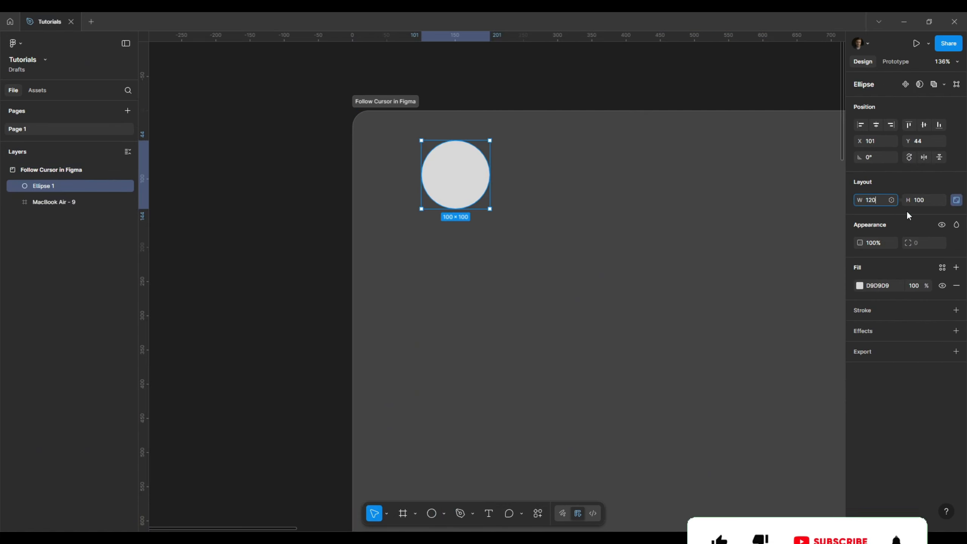
key(Return)
Duplicate the circle to its right, resize the copy to 90 × 90, and centre it vertically with the original
drag(478, 184, 565, 229)
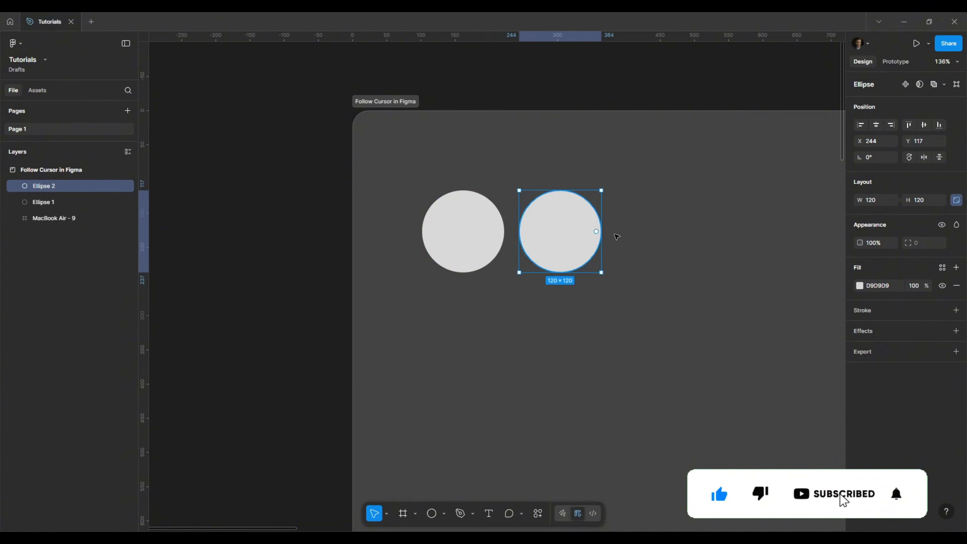
click(878, 200)
key(Return)
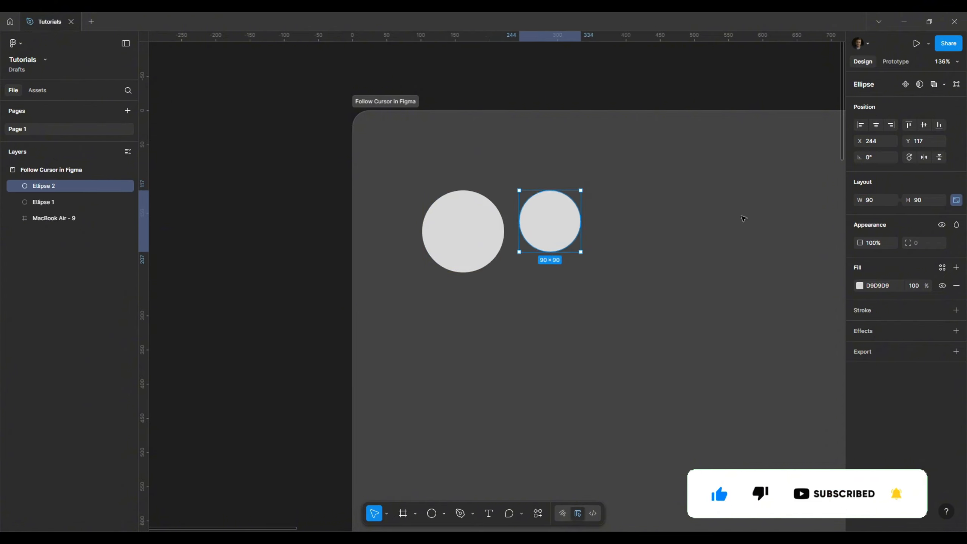
drag(548, 218, 547, 230)
Change the larger circle's fill to a linear gradient and rotate the gradient 90° so it runs horizontally
click(476, 227)
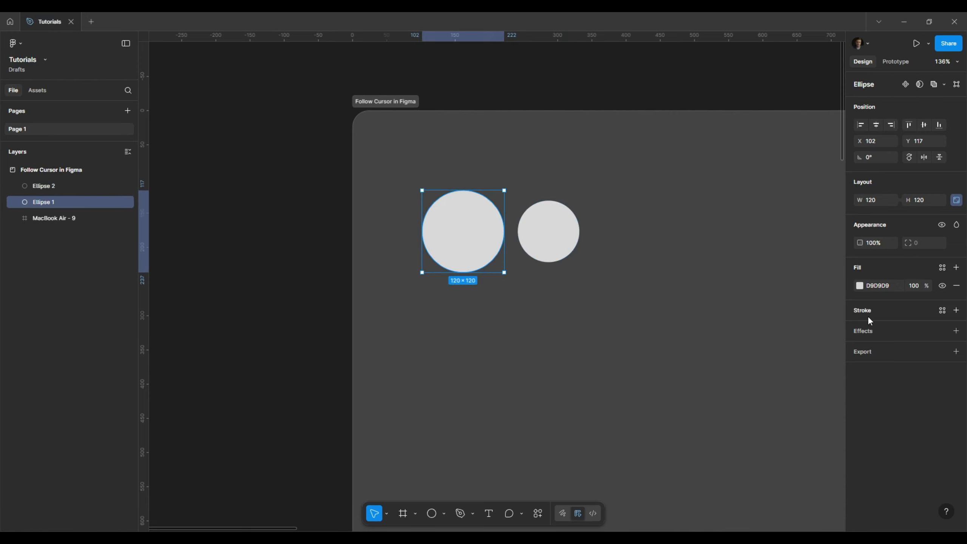
click(860, 286)
click(749, 290)
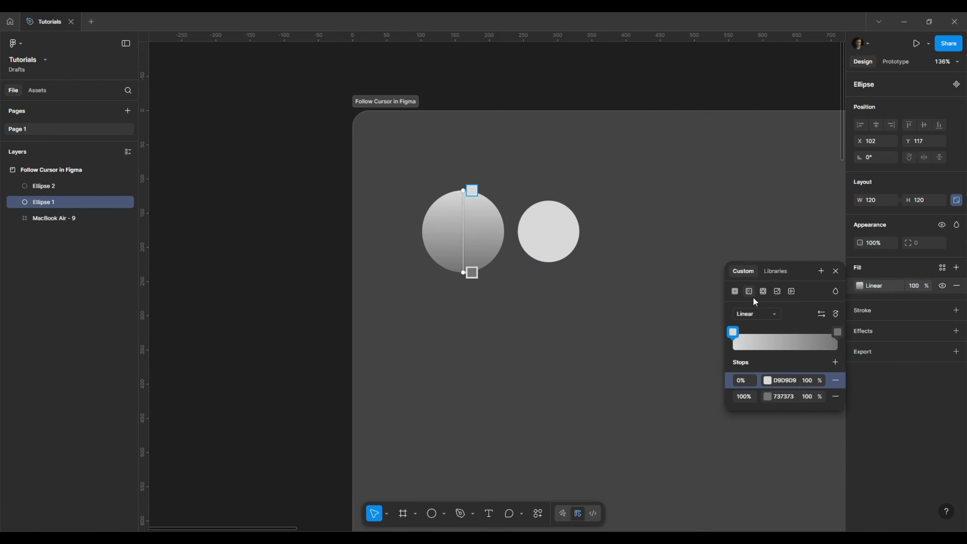
click(835, 314)
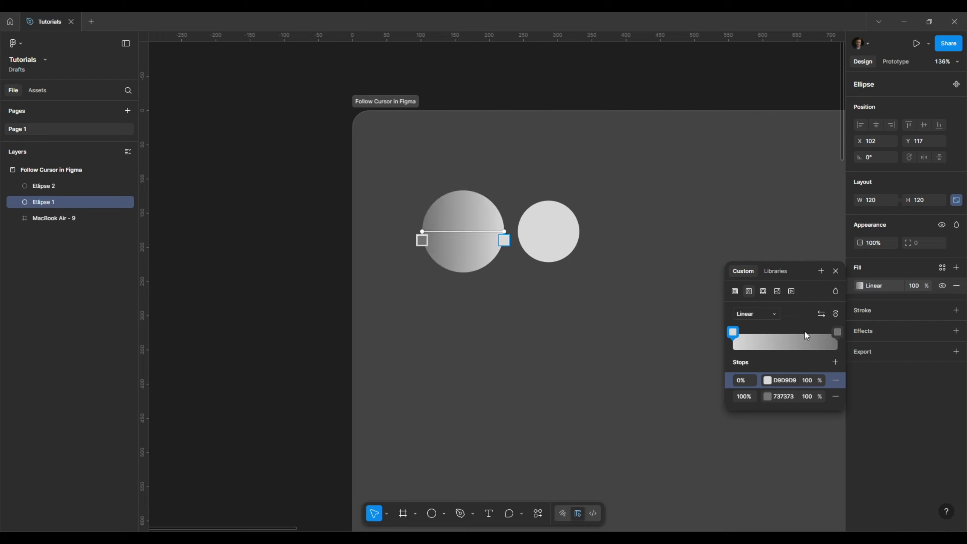
Set the larger circle's gradient stops to red E80000 at 0% and yellow DEAA00 at 100%
click(767, 380)
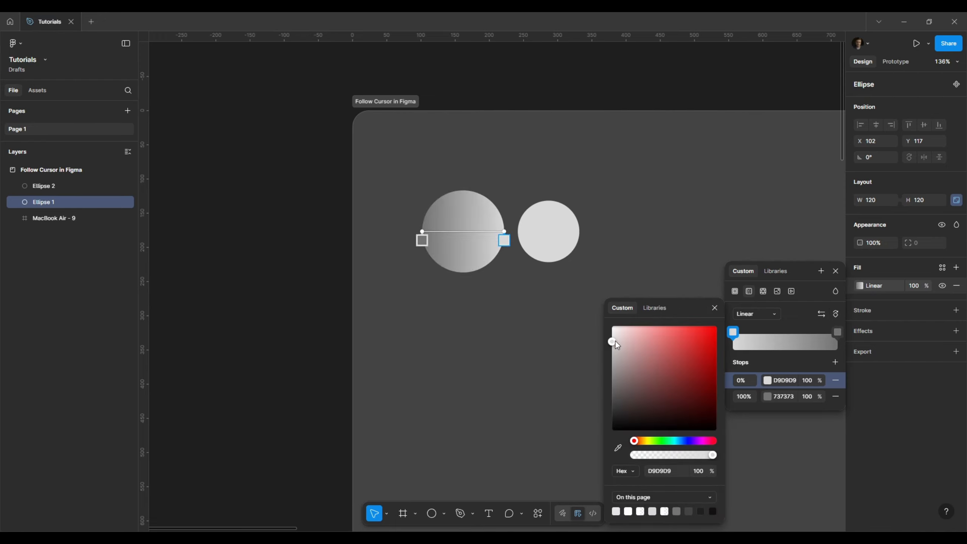
drag(615, 341, 721, 340)
click(769, 397)
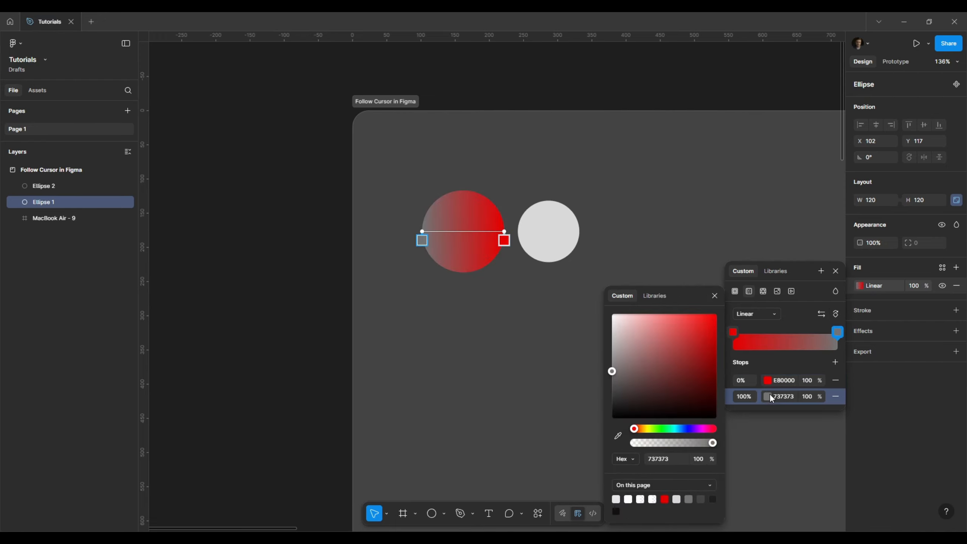
drag(638, 431, 644, 428)
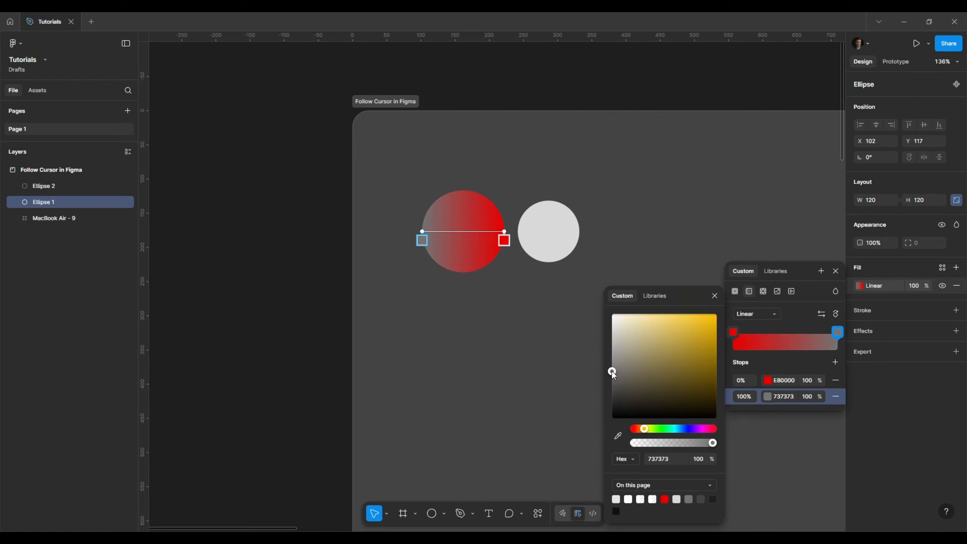
drag(612, 371, 721, 326)
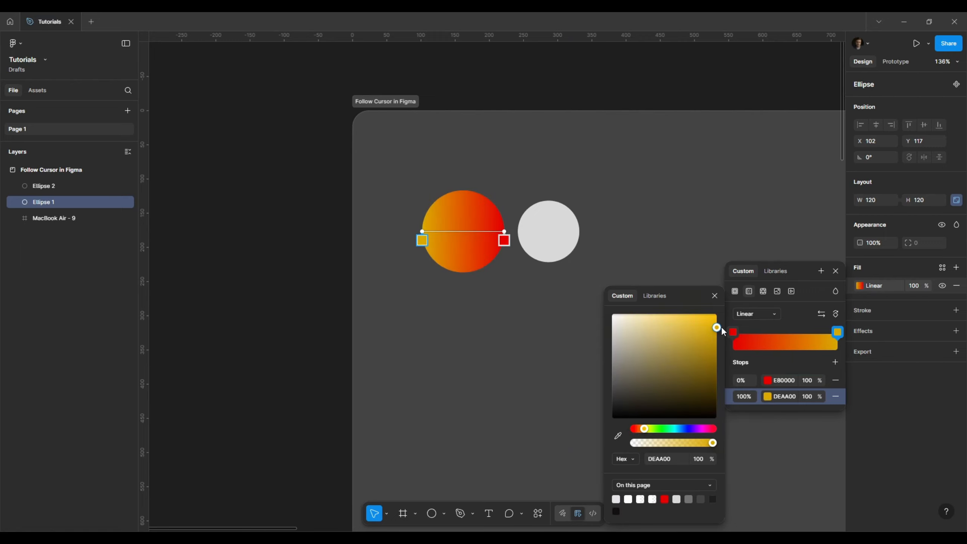
Copy the larger circle's red-to-yellow gradient fill and paste it onto the smaller circle
click(476, 232)
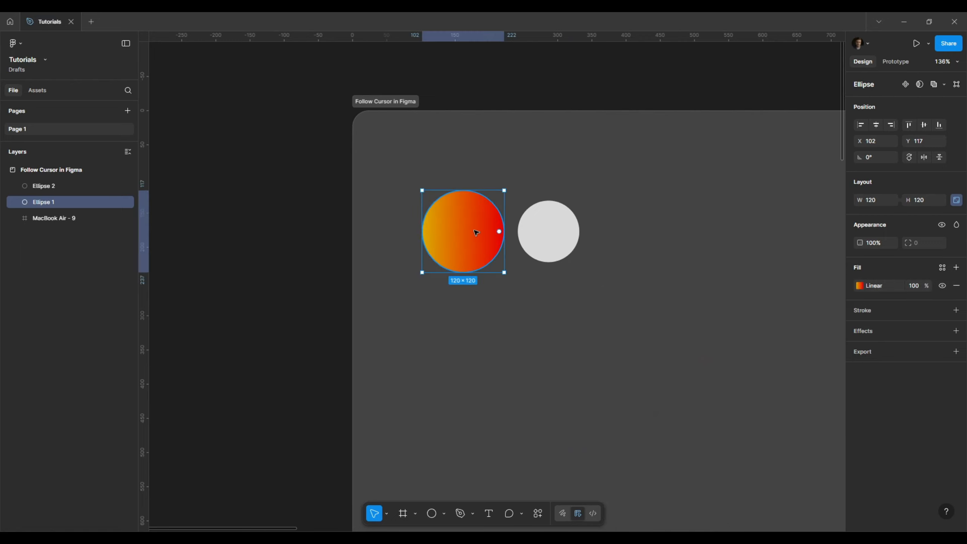
click(849, 287)
click(554, 241)
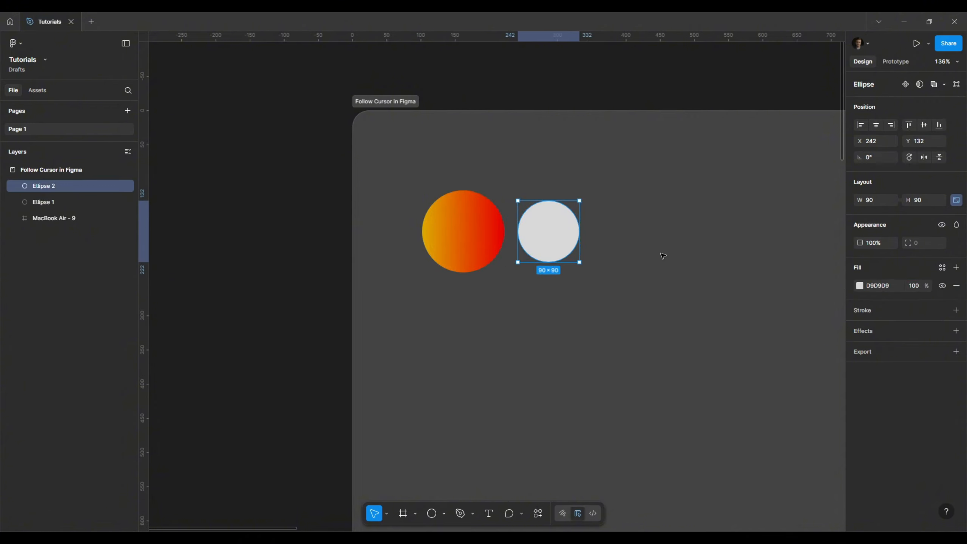
key(ctrl+v)
click(956, 303)
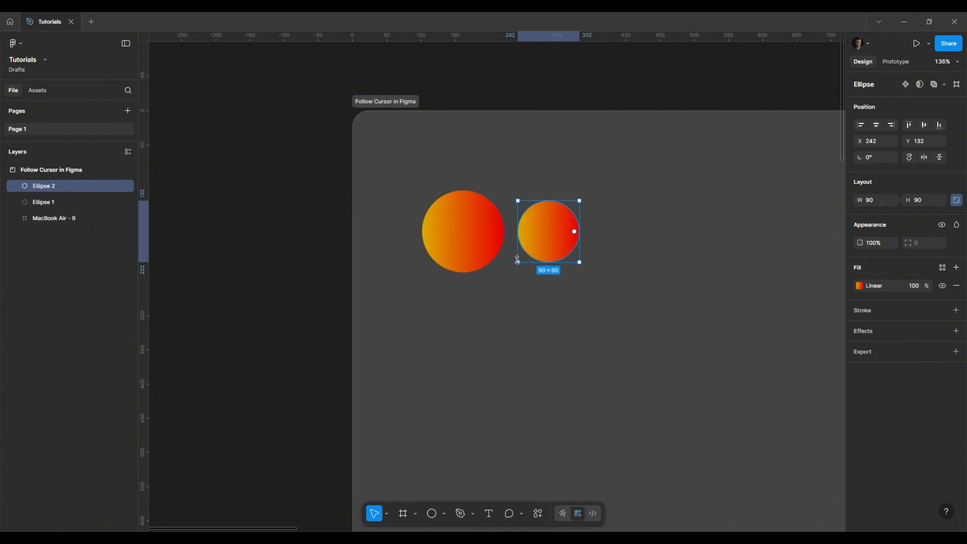
Add a uniform Layer blur effect of 120 to the larger circle
click(468, 230)
click(956, 331)
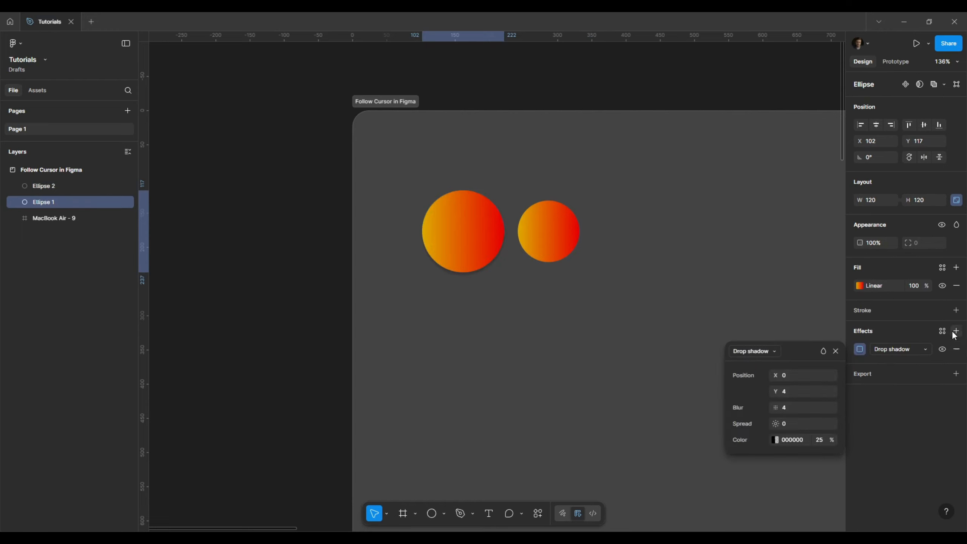
click(774, 352)
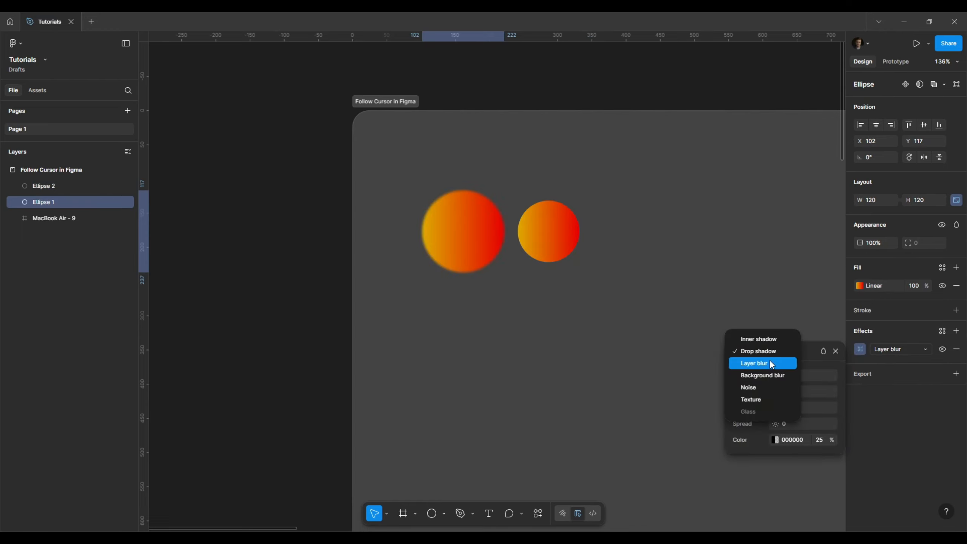
click(770, 361)
click(789, 389)
text(120)
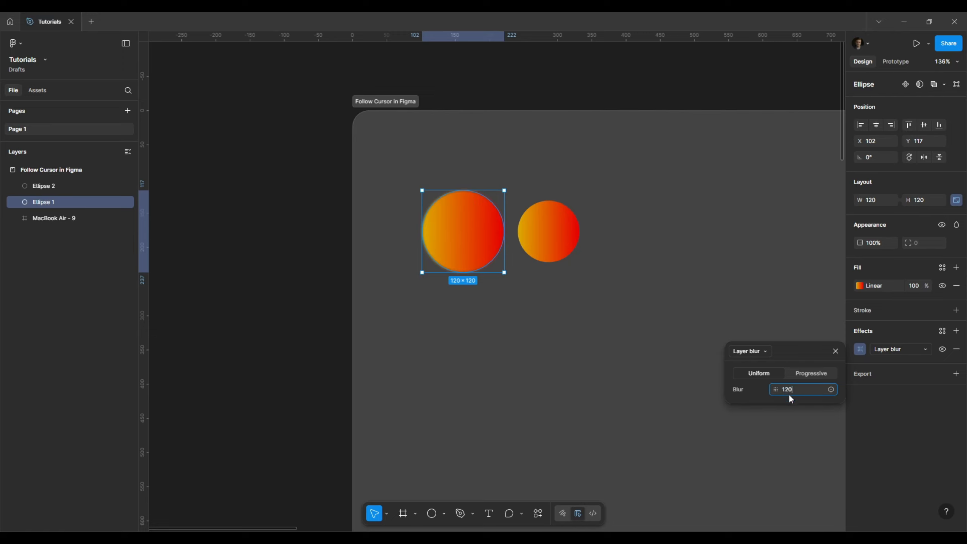
key(Return)
Add a uniform Layer blur effect of 80 to the smaller circle
click(574, 233)
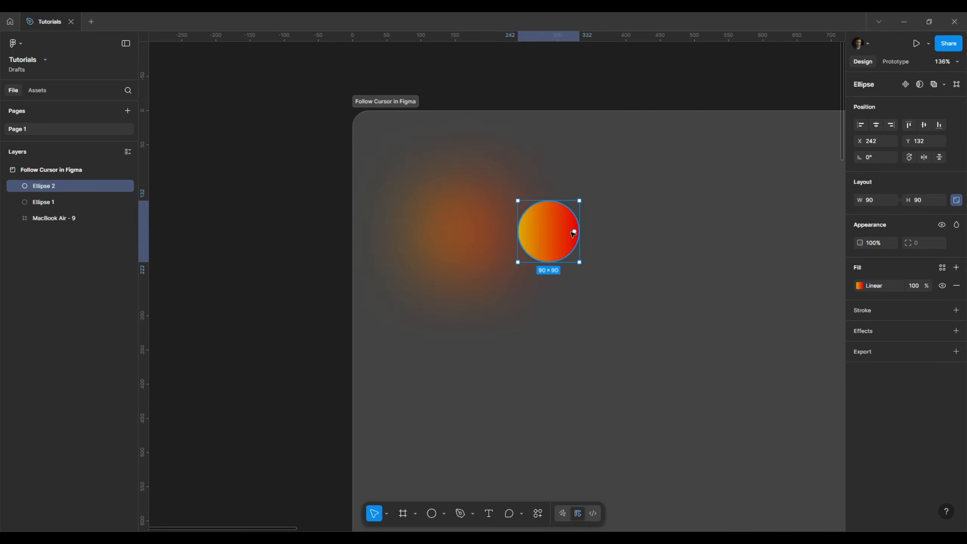
click(956, 331)
click(775, 351)
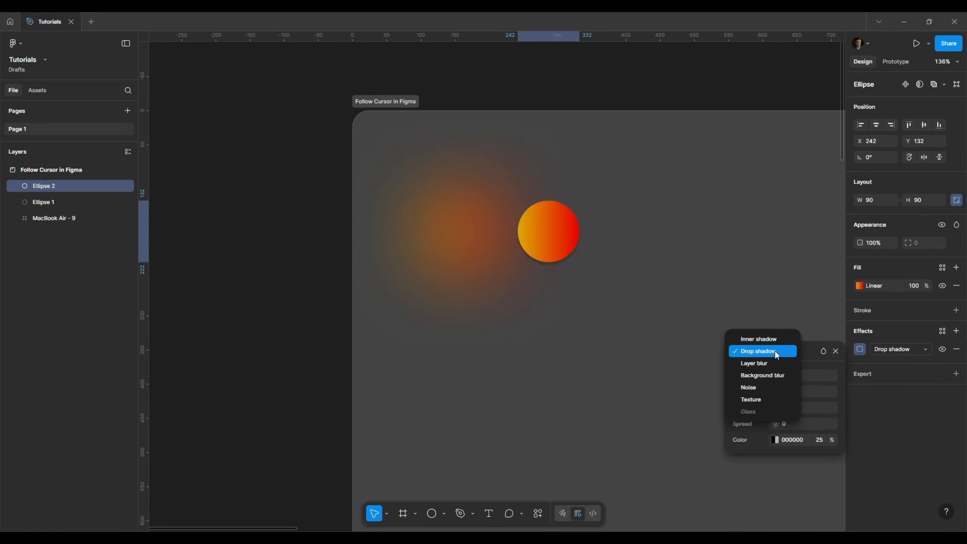
click(772, 361)
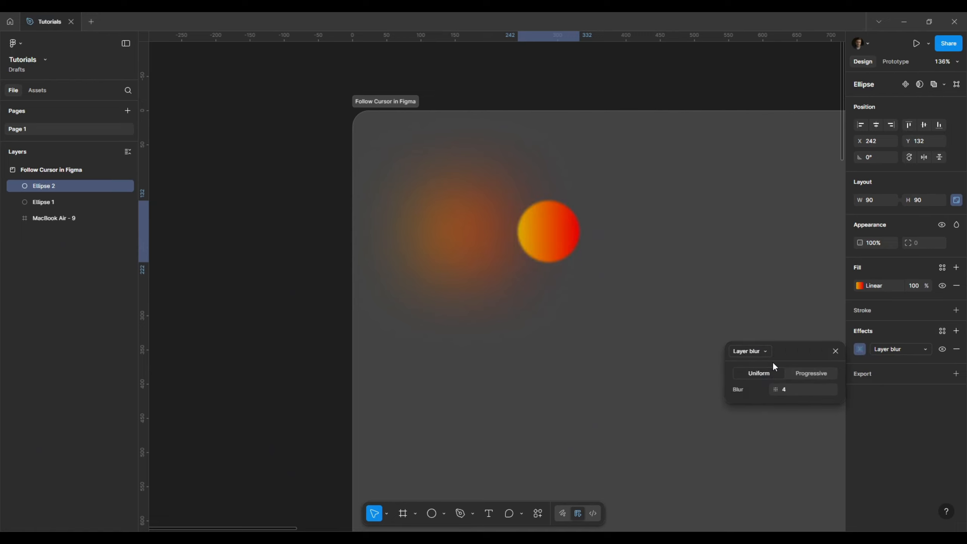
click(787, 388)
text(80)
key(Return)
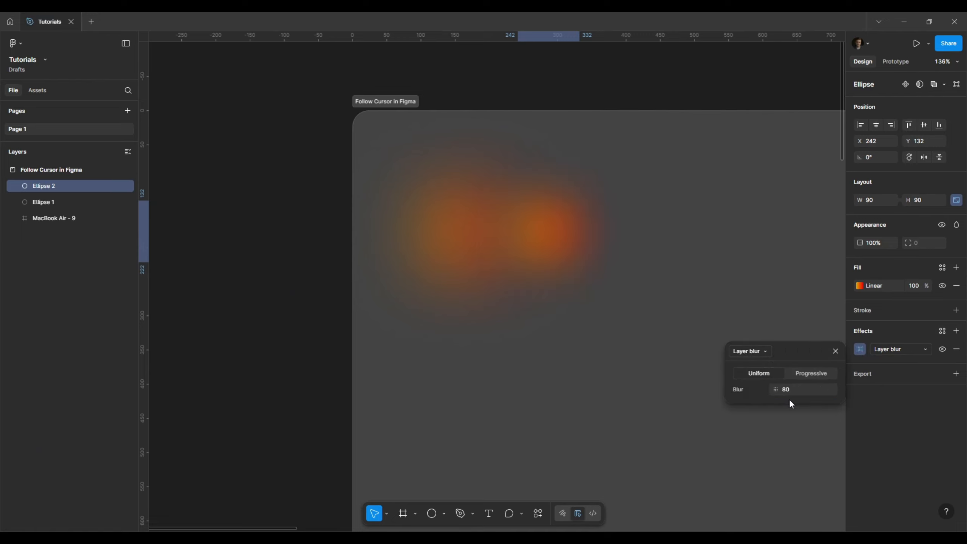
key(Escape)
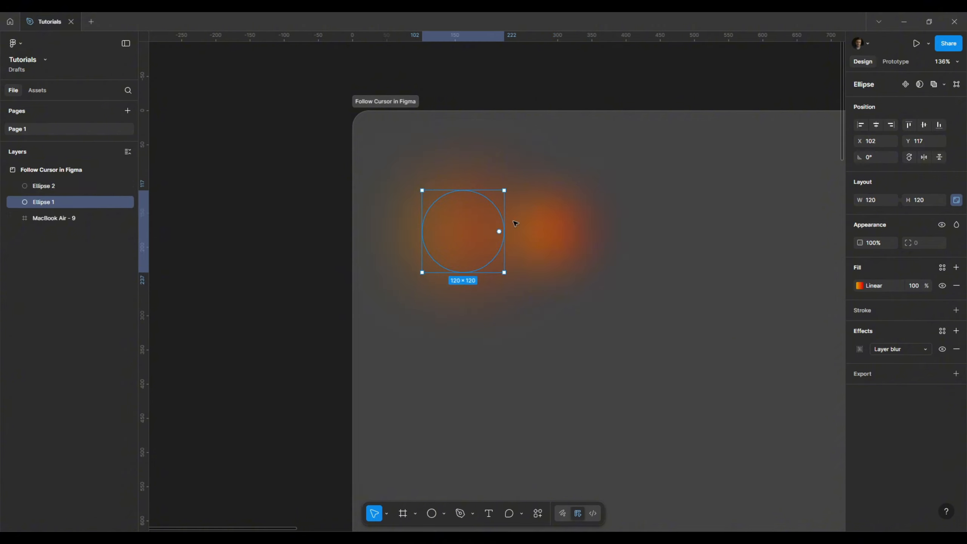
Draw a small frame below the blurred circles and set its size to 80 × 80
scroll(629, 240, down, 1)
drag(628, 241, 555, 234)
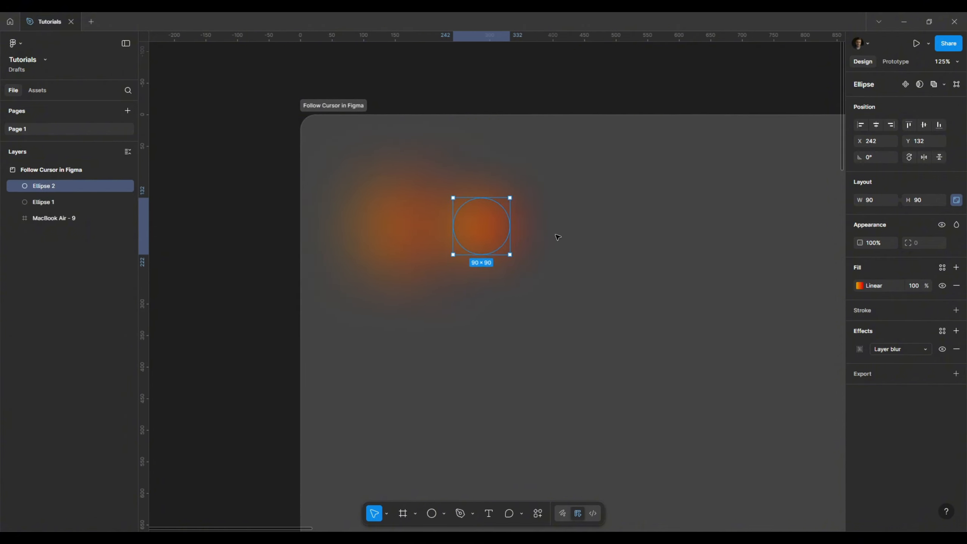
scroll(479, 293, up, 1)
drag(479, 292, 487, 290)
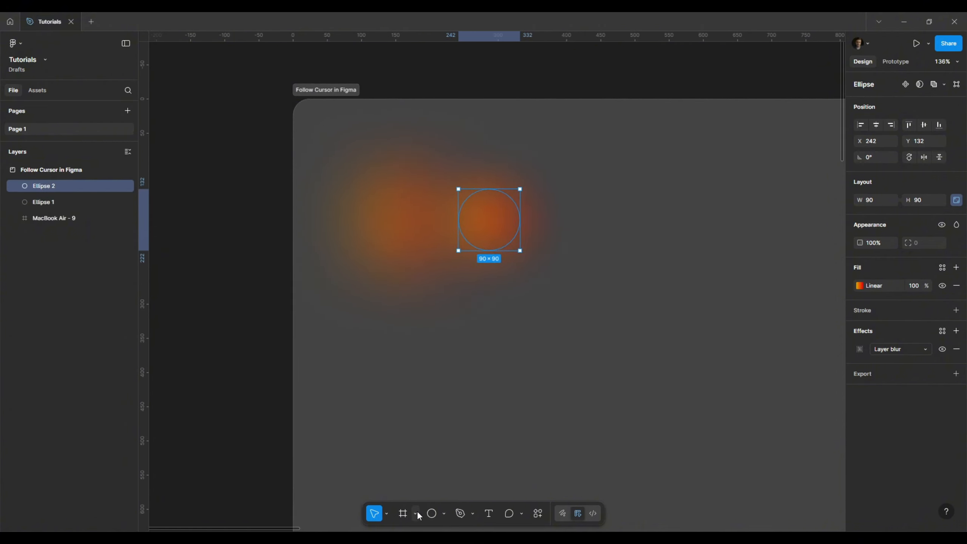
click(402, 513)
drag(361, 335, 408, 382)
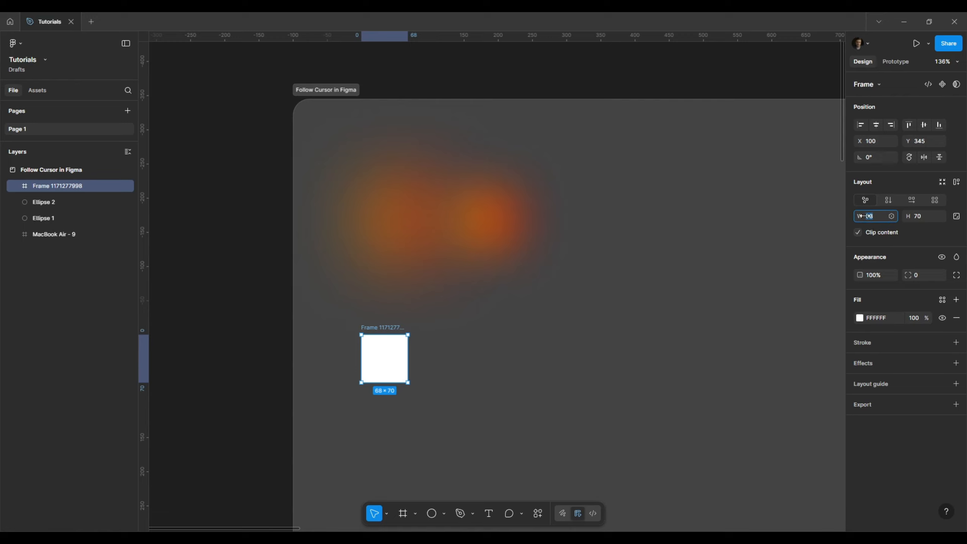
text(80)
key(Tab)
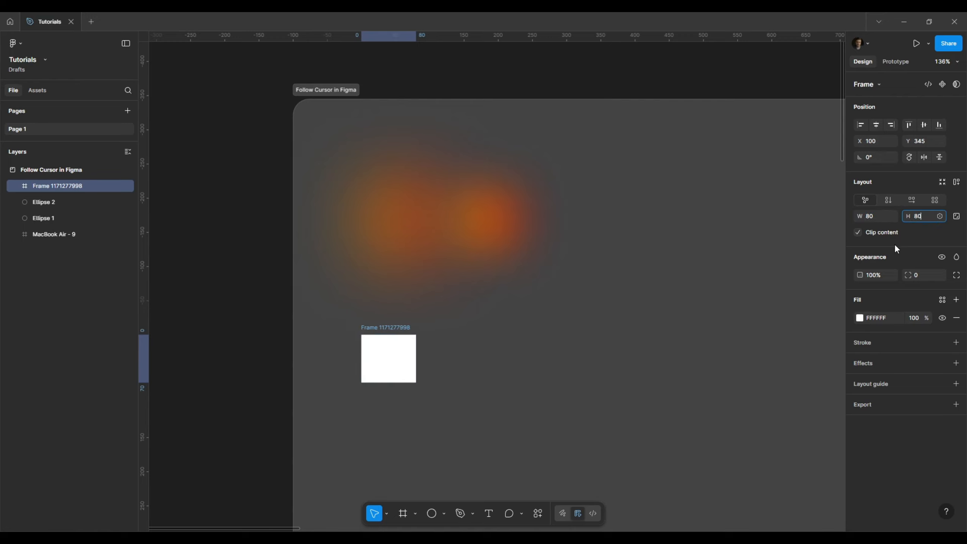
key(Return)
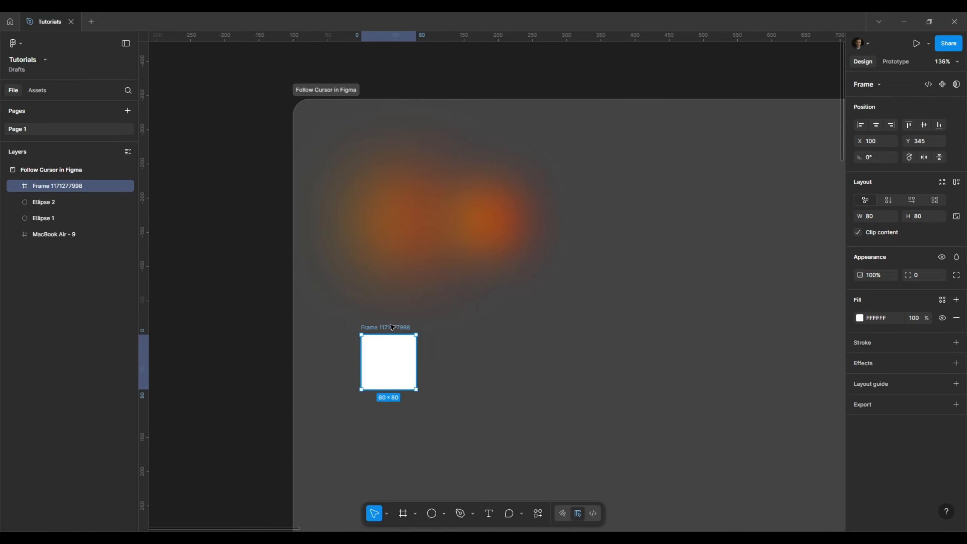
Rename the new 80 × 80 frame as active
double_click(392, 327)
text(active)
click(402, 327)
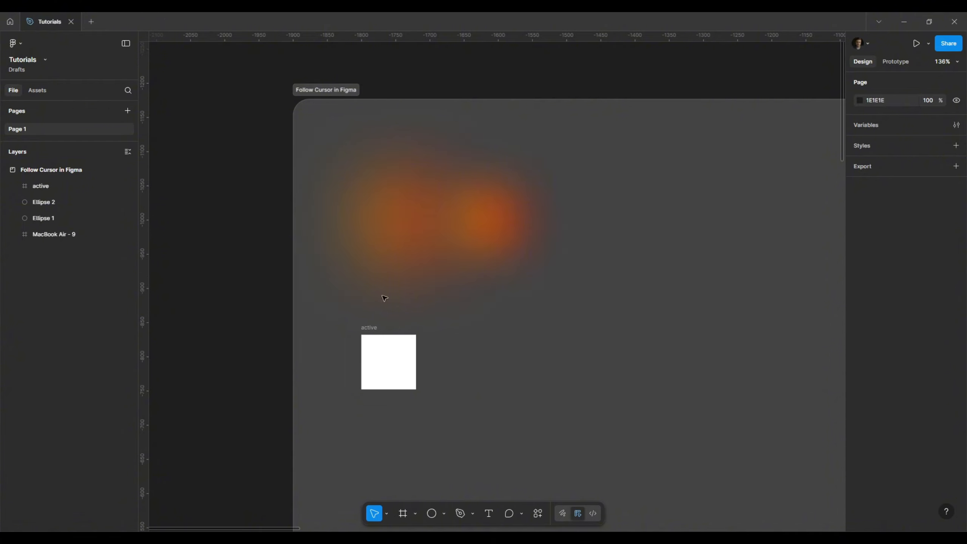
Move both blurred ellipses together into the active frame and centre them on it
click(399, 229)
shift+click(484, 218)
drag(486, 218, 391, 357)
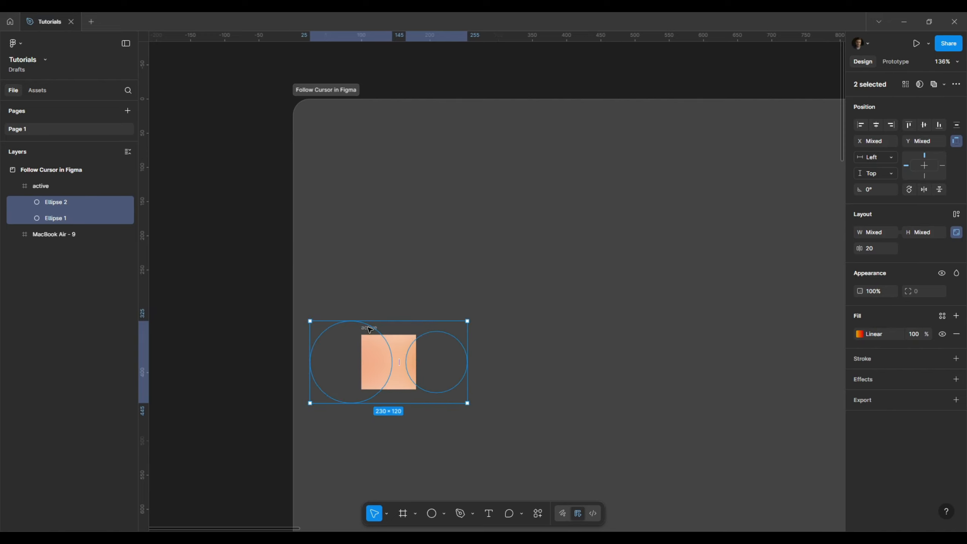
Remove the active frame's white fill and turn off Clip content
click(369, 328)
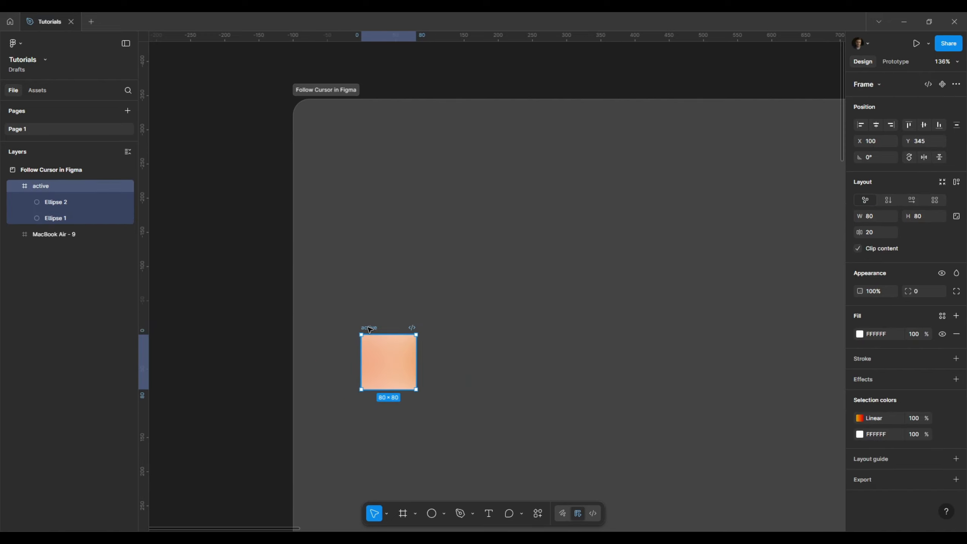
click(956, 335)
click(859, 249)
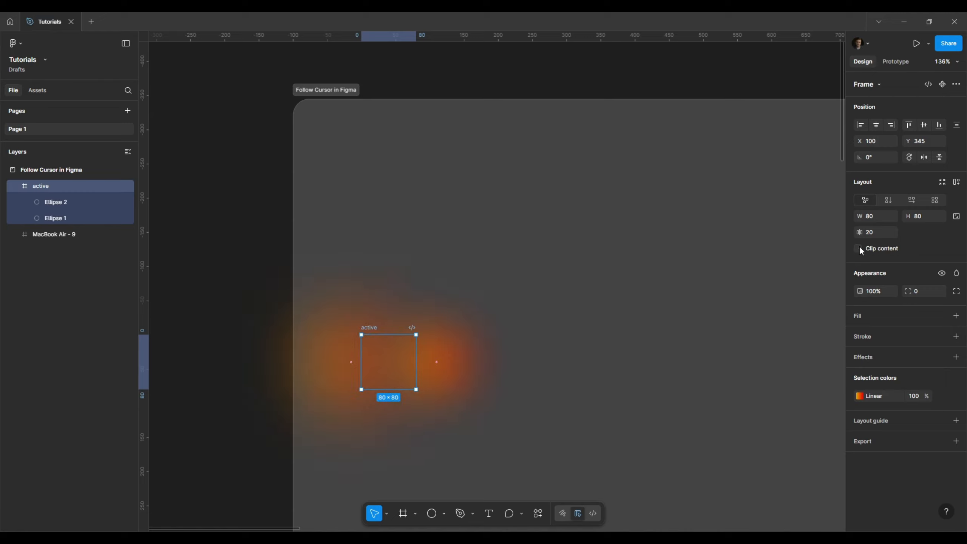
Move the active frame up to X 152, Y 125, and duplicate it directly below with the copy's opacity at 0%
drag(375, 319, 404, 178)
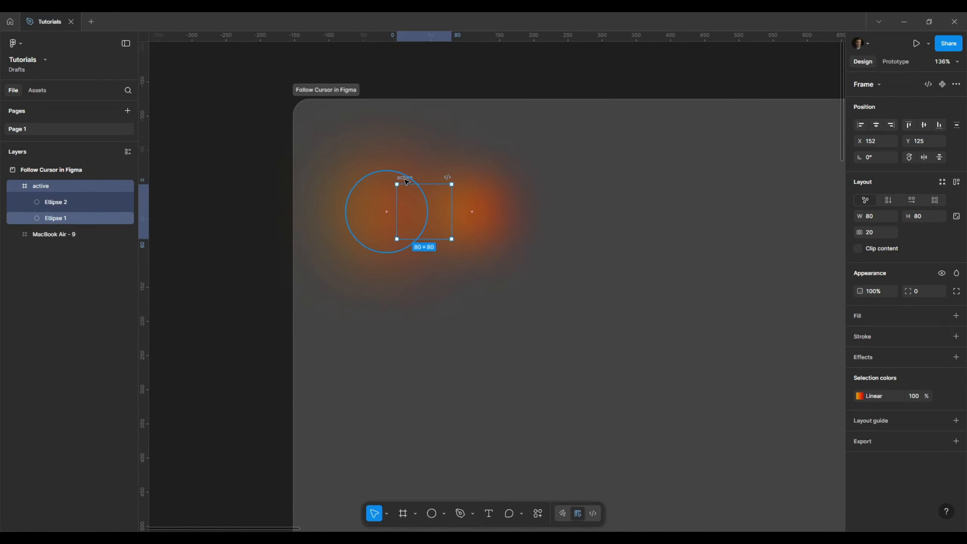
alt+drag(415, 178, 417, 287)
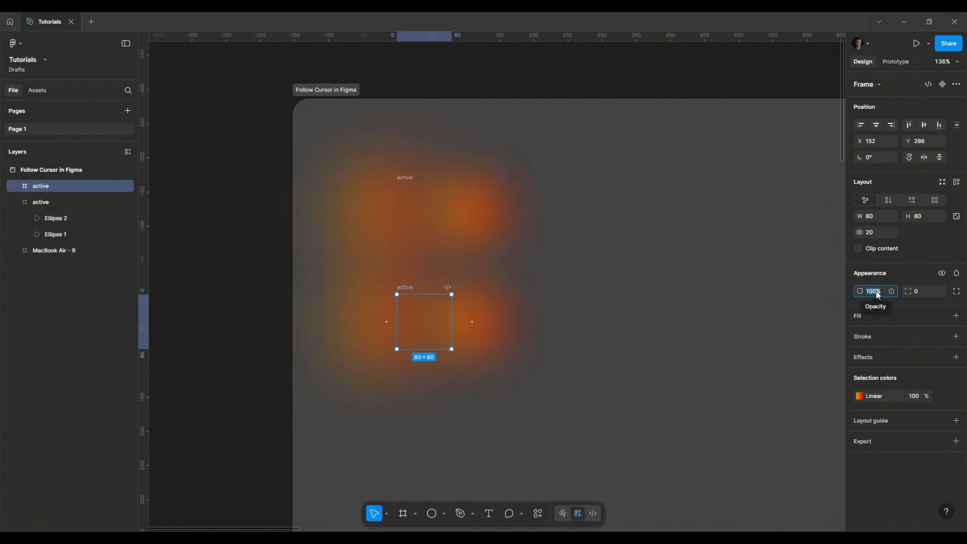
text(0)
key(Return)
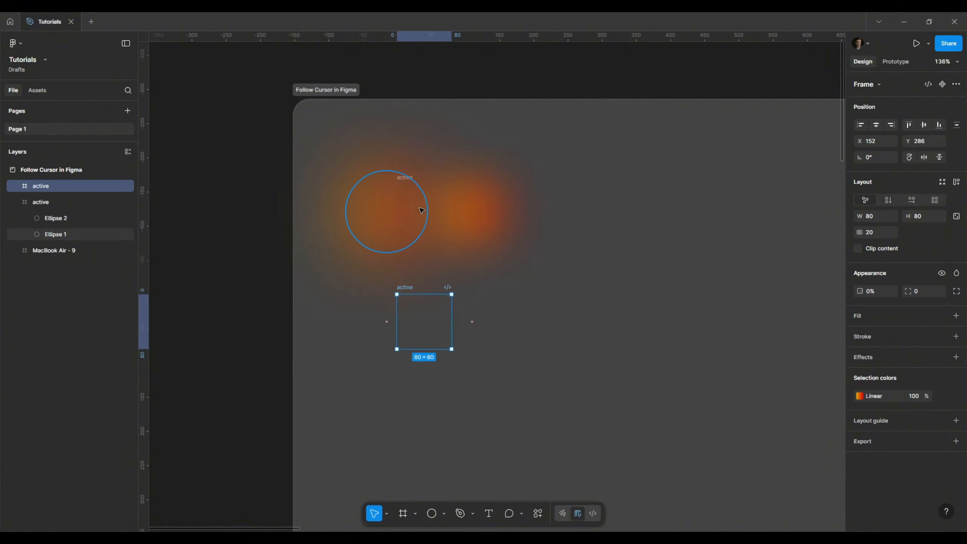
Combine both active frames into a component set and turn off Clip content on the set
shift+click(413, 178)
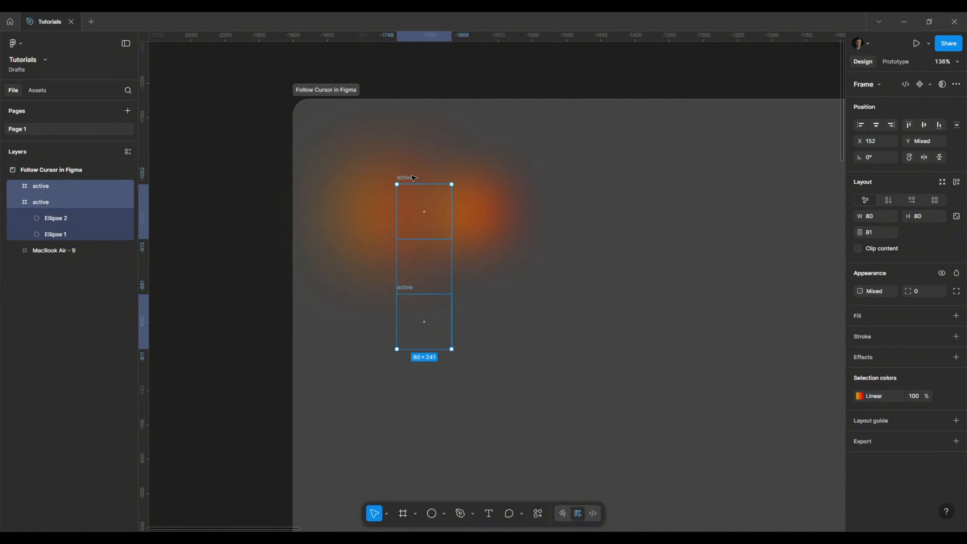
click(930, 83)
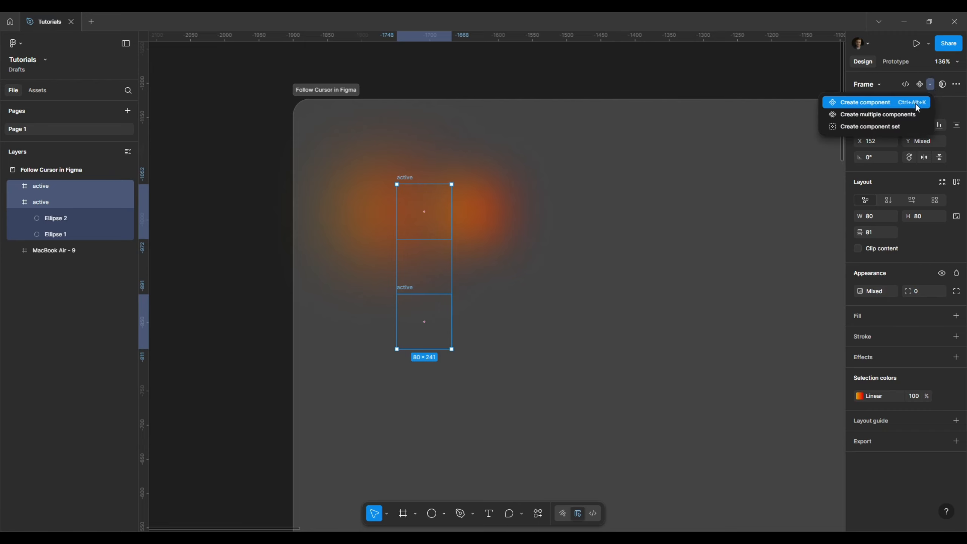
click(903, 125)
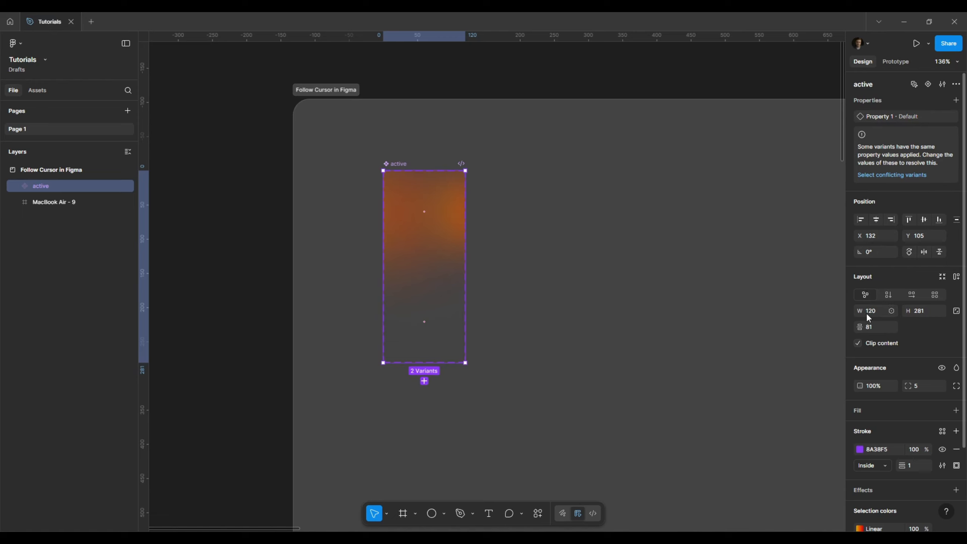
click(857, 343)
Set Property 1 of the upper, visible glow variant to Active
click(439, 311)
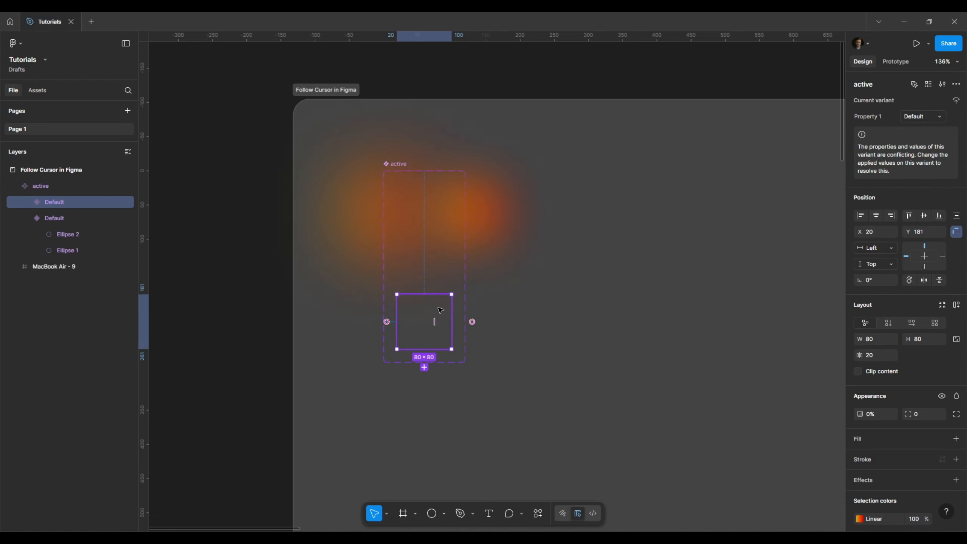
click(407, 218)
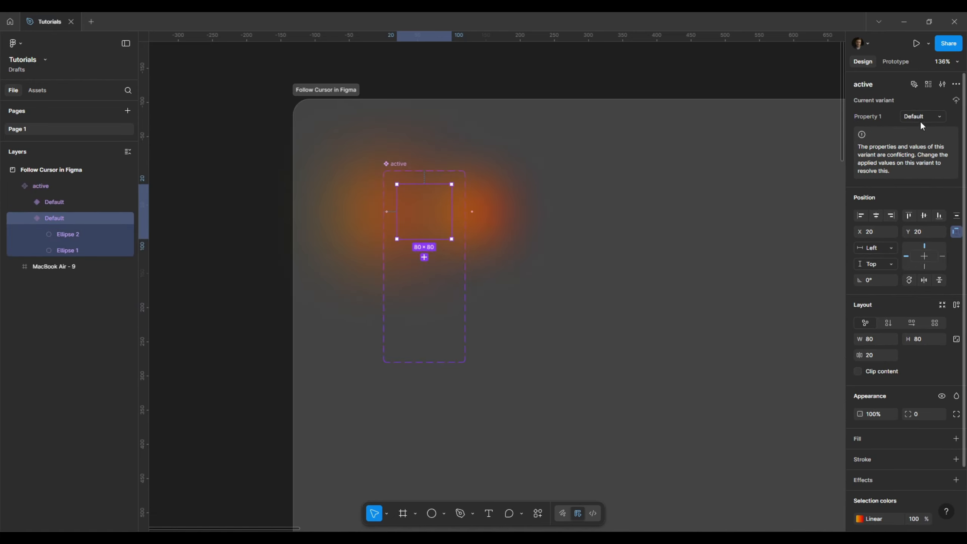
click(919, 118)
text(Active)
key(Return)
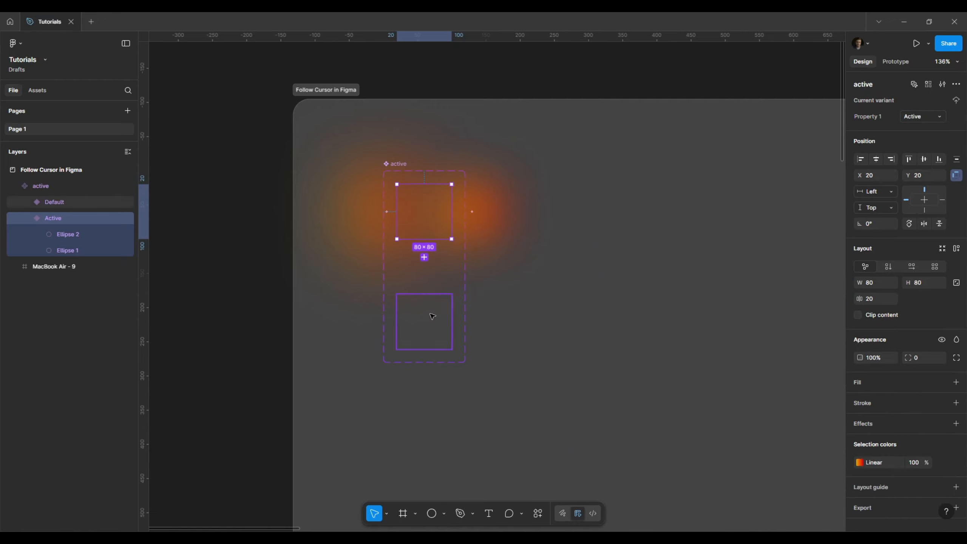
Connect the Default variant to the Active variant with a While hovering prototype interaction
click(432, 317)
click(880, 64)
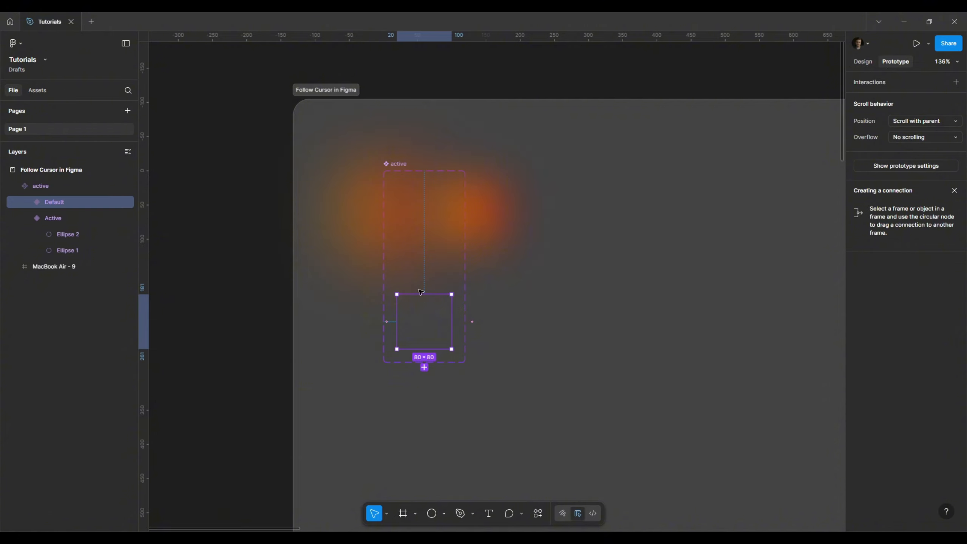
drag(424, 295, 427, 227)
click(436, 286)
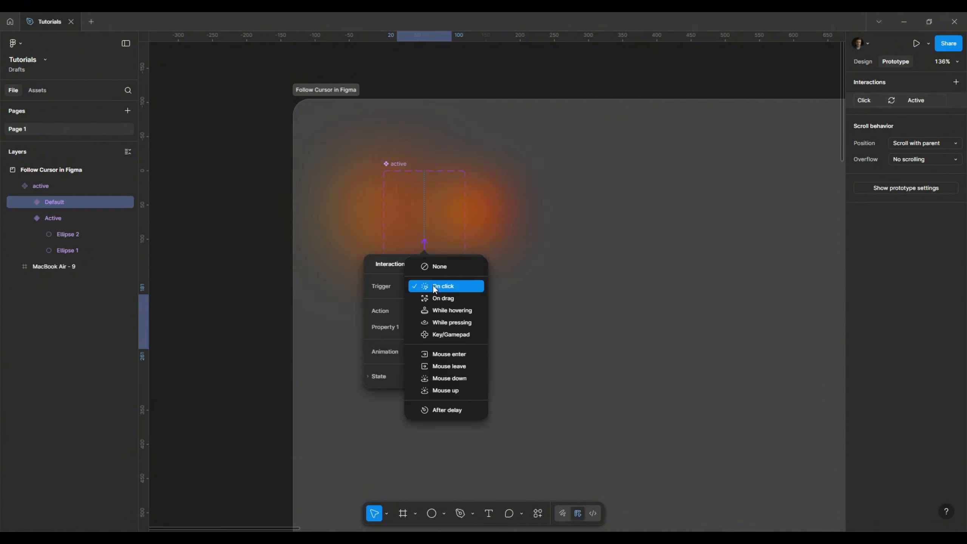
click(444, 311)
Give the hover interaction a Smart animate transition with a duration of 600 ms
click(443, 351)
click(443, 370)
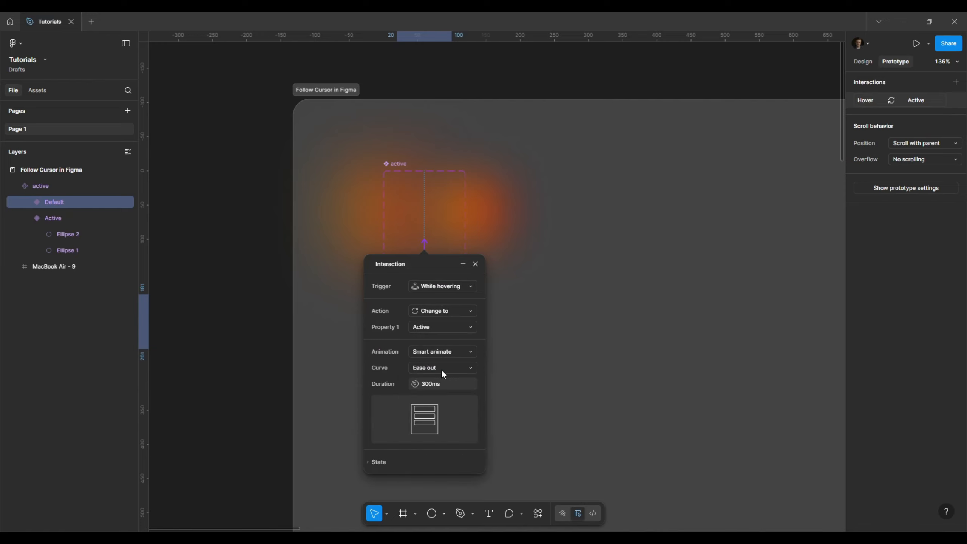
click(427, 388)
text(600)
key(Return)
click(534, 332)
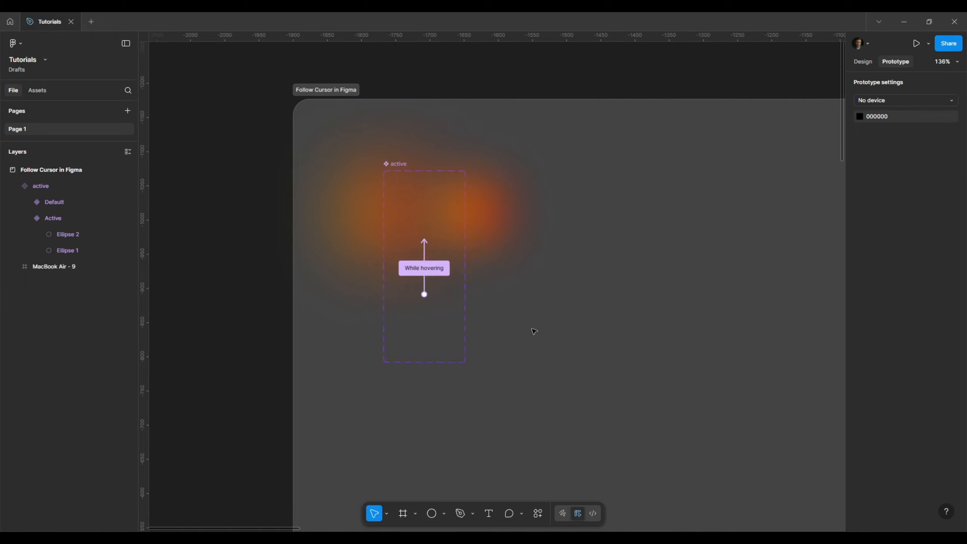
Move the MacBook Air - 9 frame beside the active component set, to X 469, Y 105
scroll(534, 332, down, 10)
click(752, 213)
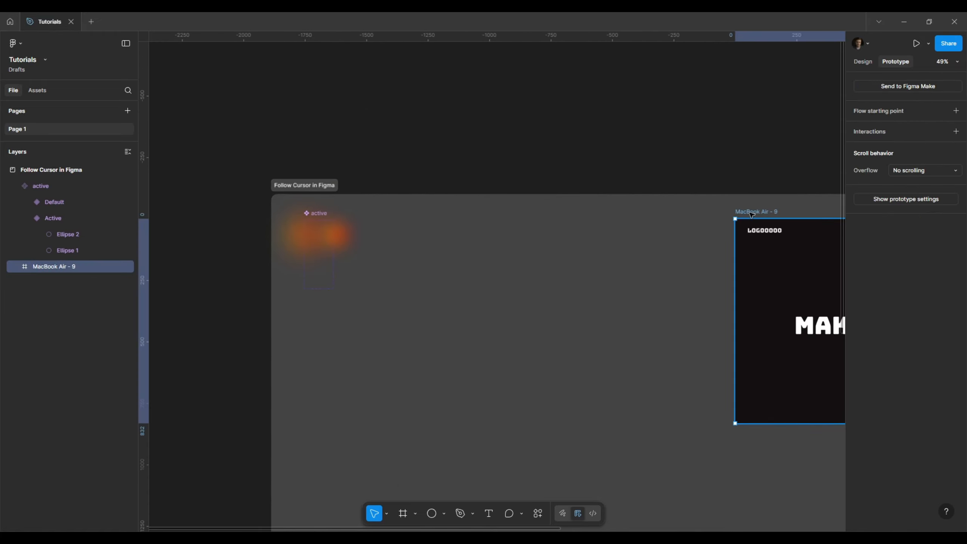
drag(753, 214, 403, 215)
scroll(349, 246, up, 4)
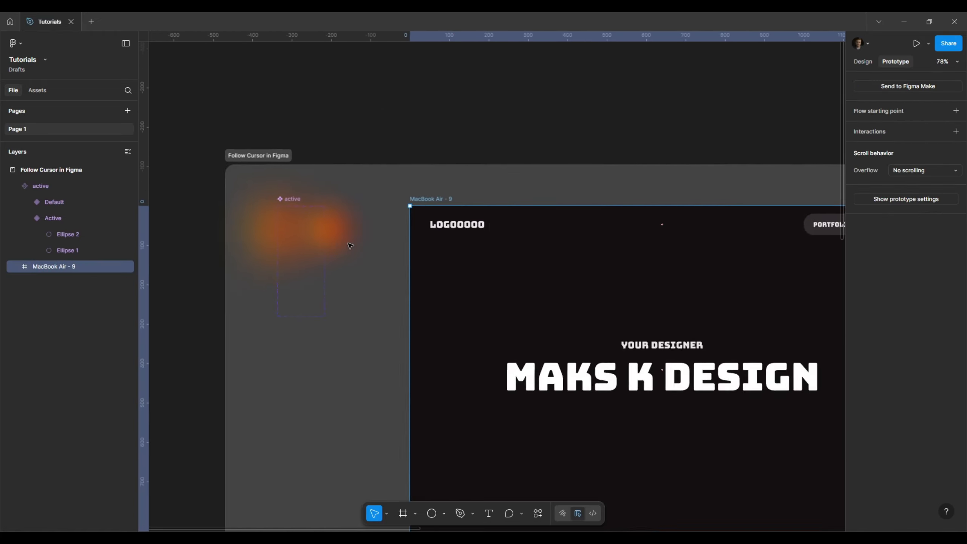
Place an instance of the Default variant in the MacBook Air - 9 frame and align it to the frame's top-left corner
scroll(350, 246, up, 3)
click(278, 301)
drag(281, 309, 455, 292)
click(863, 61)
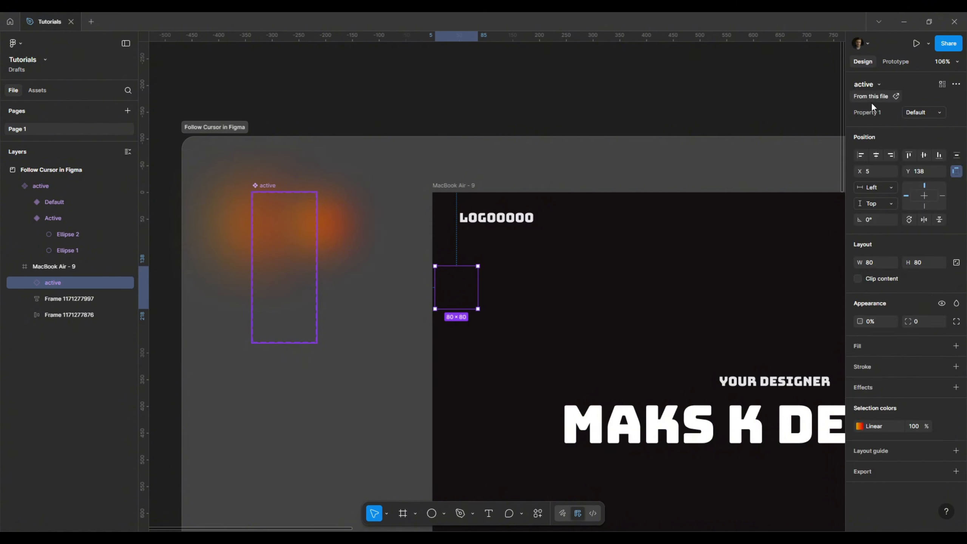
click(859, 155)
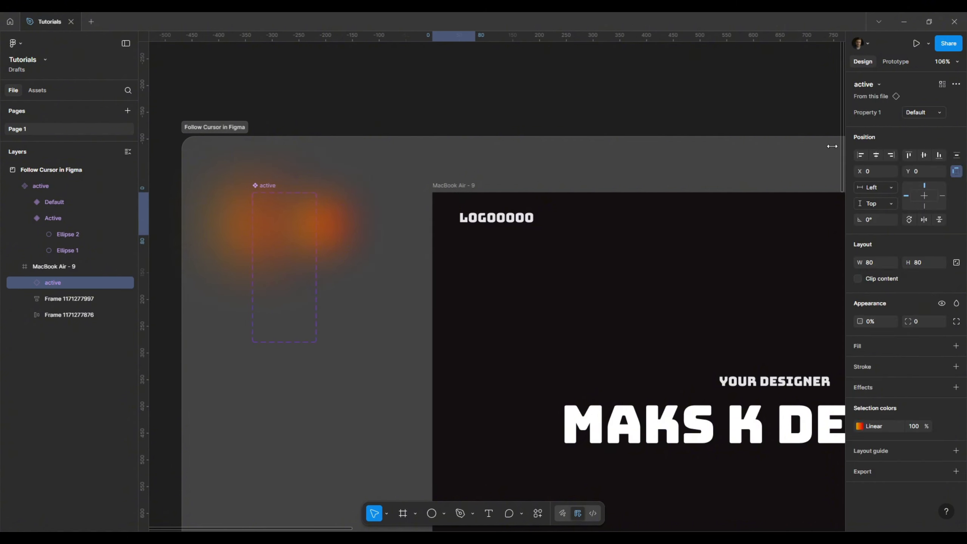
click(909, 155)
Duplicate the instance and place the copy flush against its right side at X 80, Y 0
scroll(620, 268, up, 2)
scroll(544, 276, right, 3)
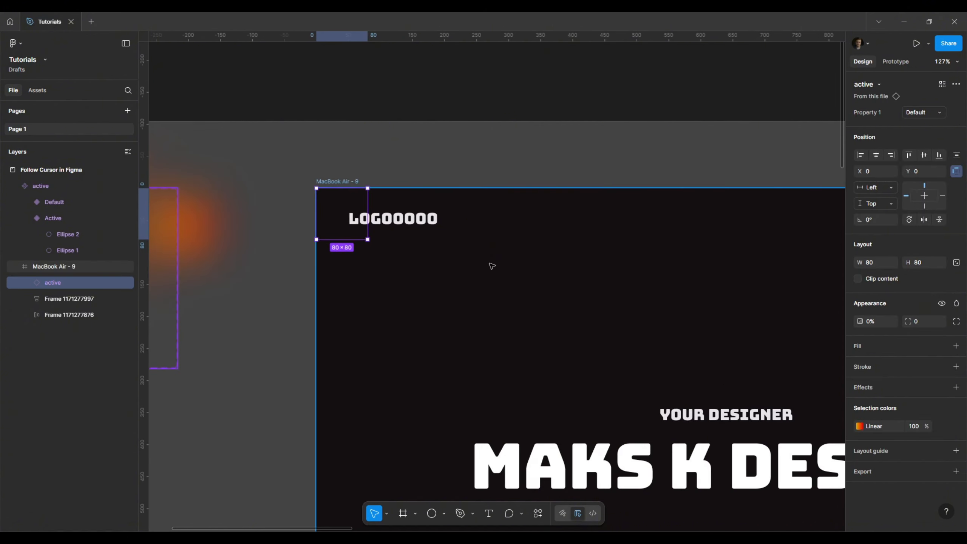
key(ctrl+d)
alt+drag(330, 208, 382, 207)
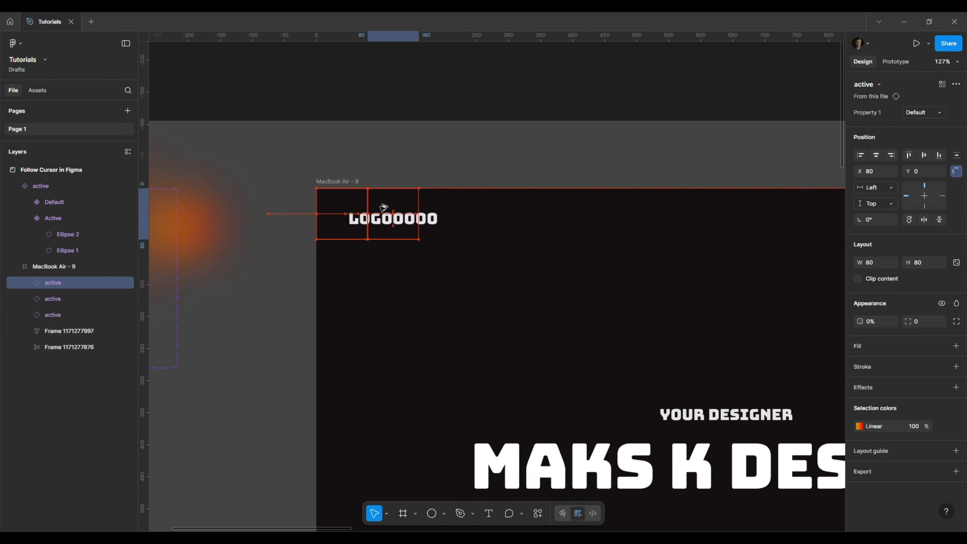
Repeat the duplication at 80 px intervals across the MacBook Air - 9 frame until the last instance sits at X 1200
key(ctrl+d)
key(ctrl+d)
key(ctrl+d)
key(ctrl+d)
key(ctrl+d)
key(ctrl+d)
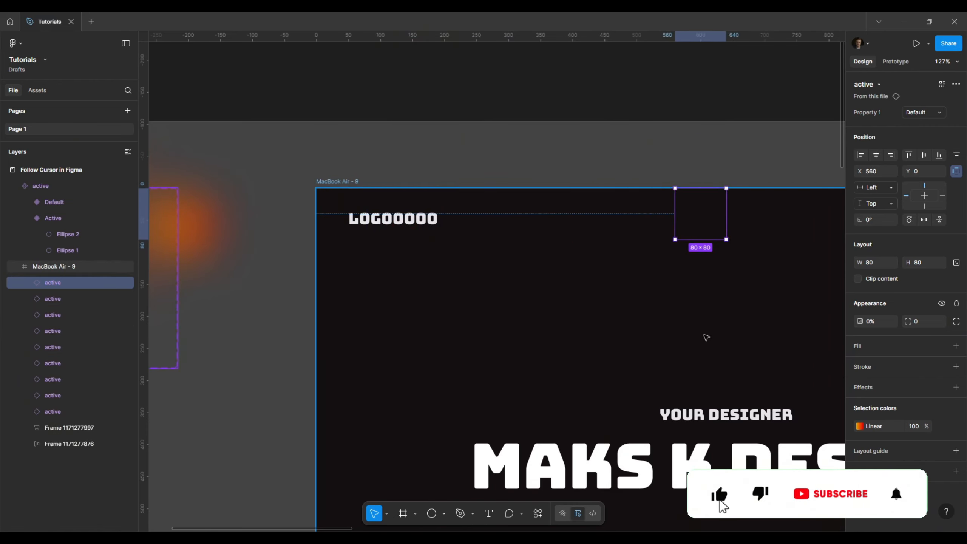
key(ctrl+d)
drag(705, 335, 428, 317)
key(ctrl+d)
key(ctrl+d)
key(ctrl+d)
drag(727, 317, 554, 285)
key(ctrl+d)
key(ctrl+d)
key(ctrl+d)
key(ctrl+d)
scroll(506, 320, down, 3)
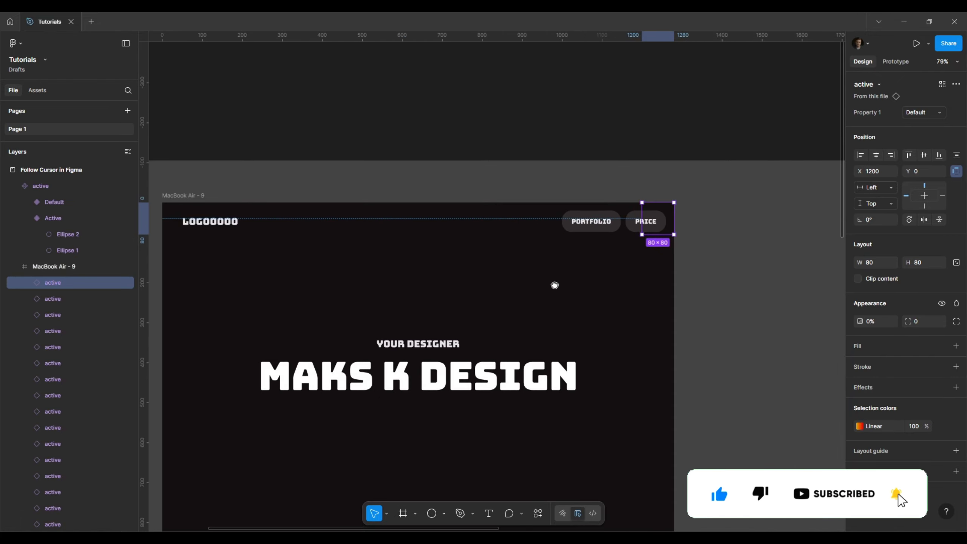
Select the whole row of active instances and duplicate it directly below at Y 80
scroll(60, 293, down, 2)
click(71, 463)
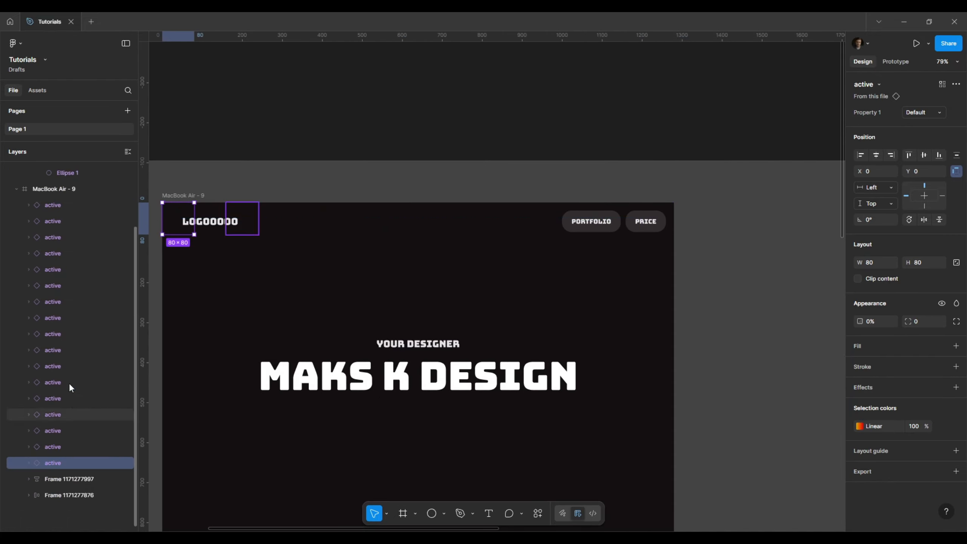
shift+click(56, 205)
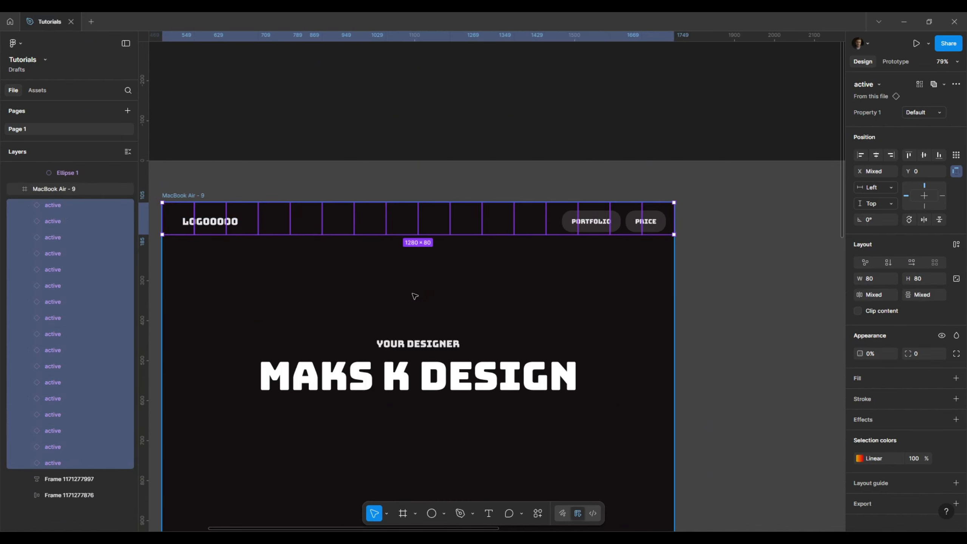
key(ctrl+d)
drag(464, 220, 468, 254)
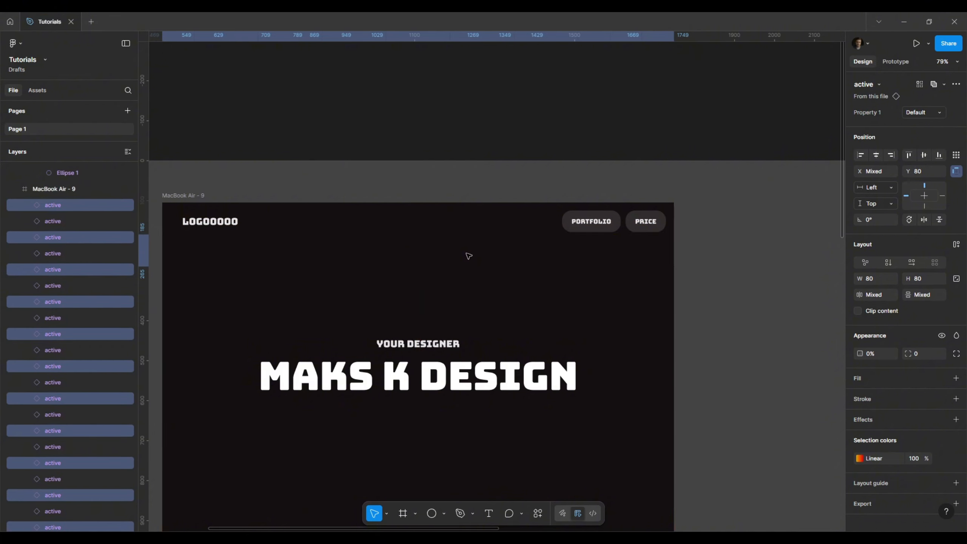
Repeat the row duplication every 80 px down the frame until the last row sits at Y 800
key(ctrl+d)
key(ctrl+d)
key(ctrl+d)
key(ctrl+d)
key(ctrl+d)
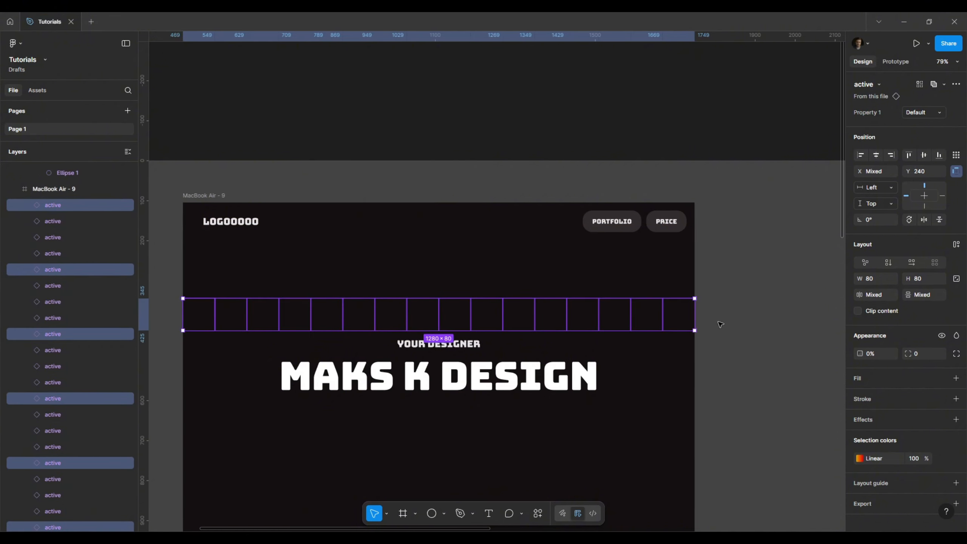
key(ctrl+d)
key(ctrl+d)
key(ctrl+d)
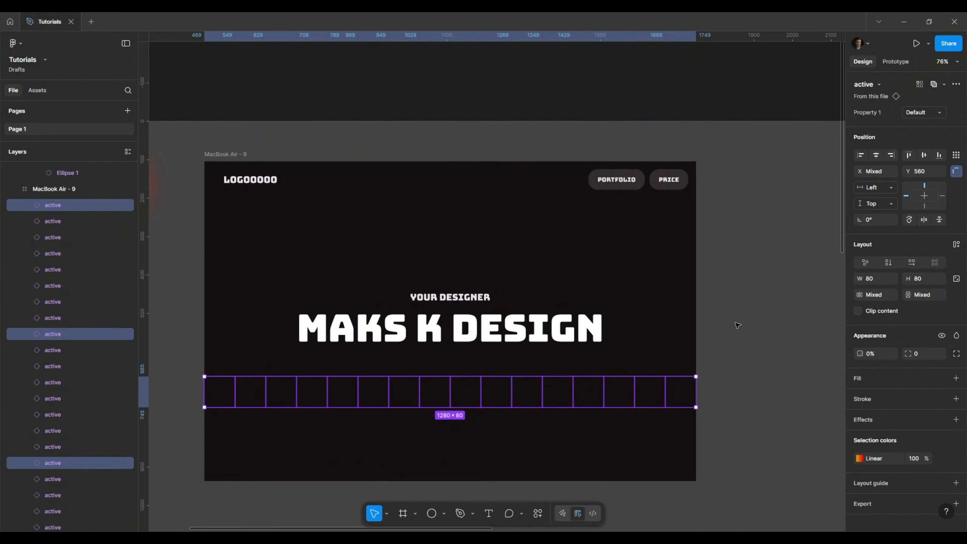
key(ctrl+d)
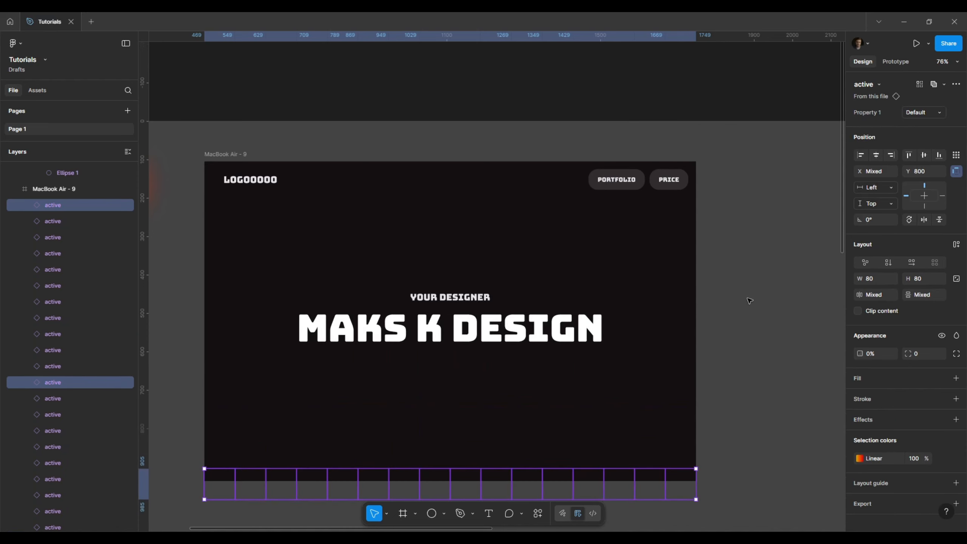
click(749, 300)
Select all active instances in the MacBook Air - 9 frame and wrap them in a single frame
click(52, 205)
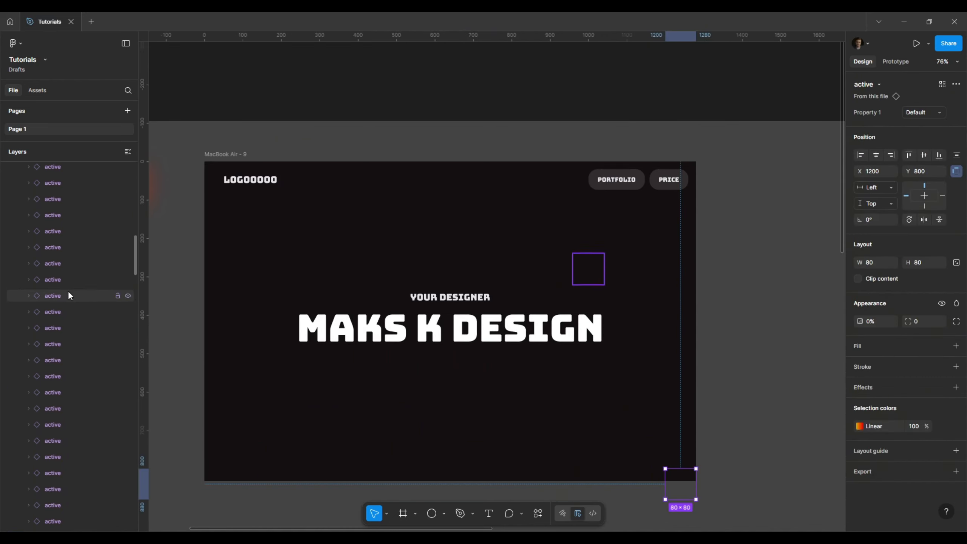
scroll(68, 293, down, 20)
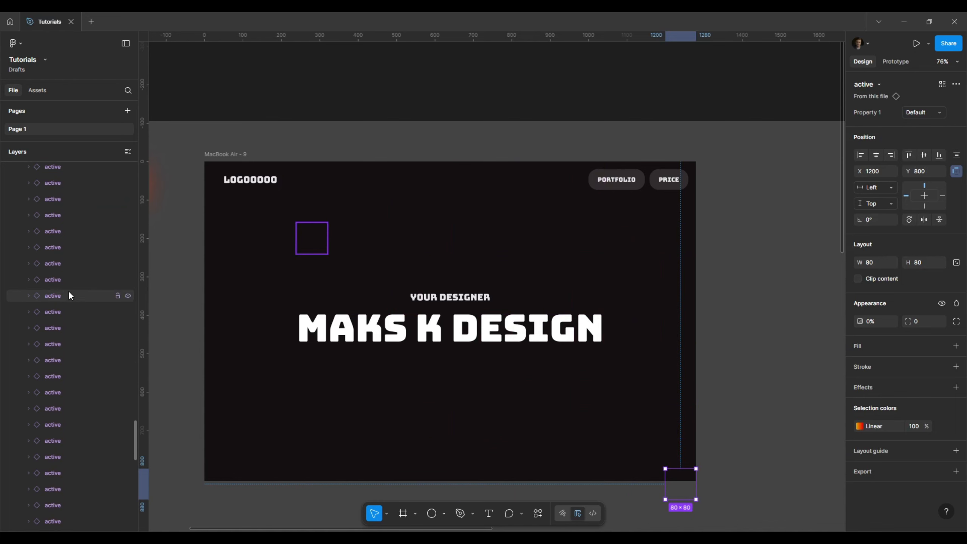
scroll(69, 293, down, 3)
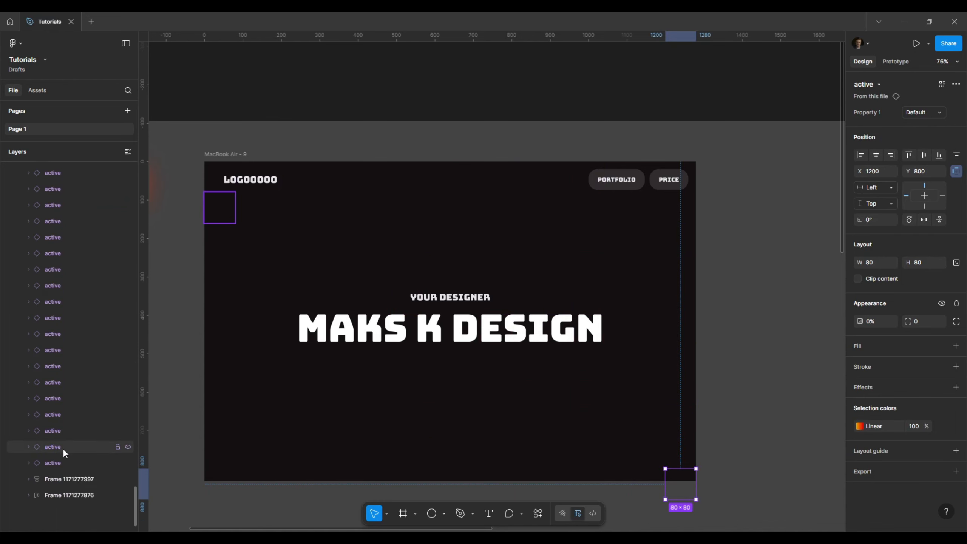
shift+click(63, 459)
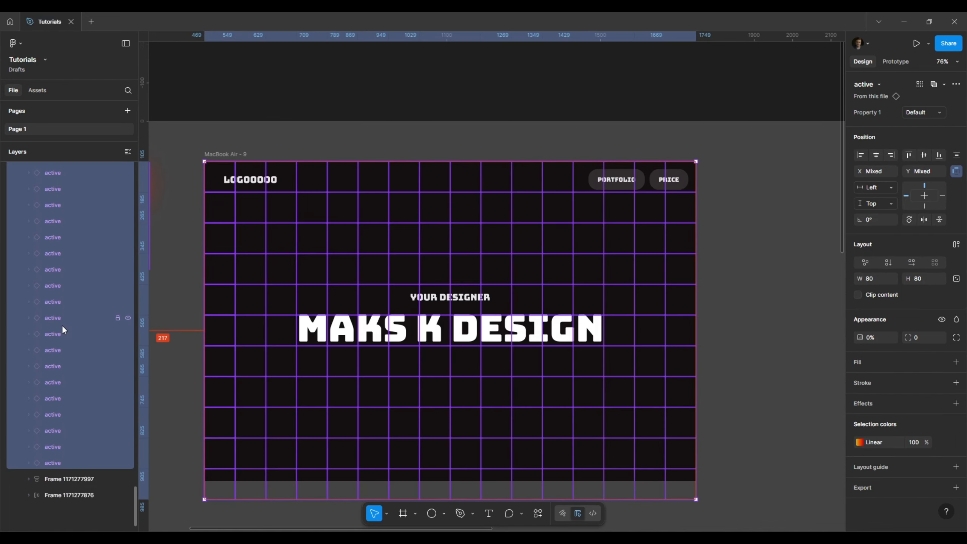
key(ctrl+alt+g)
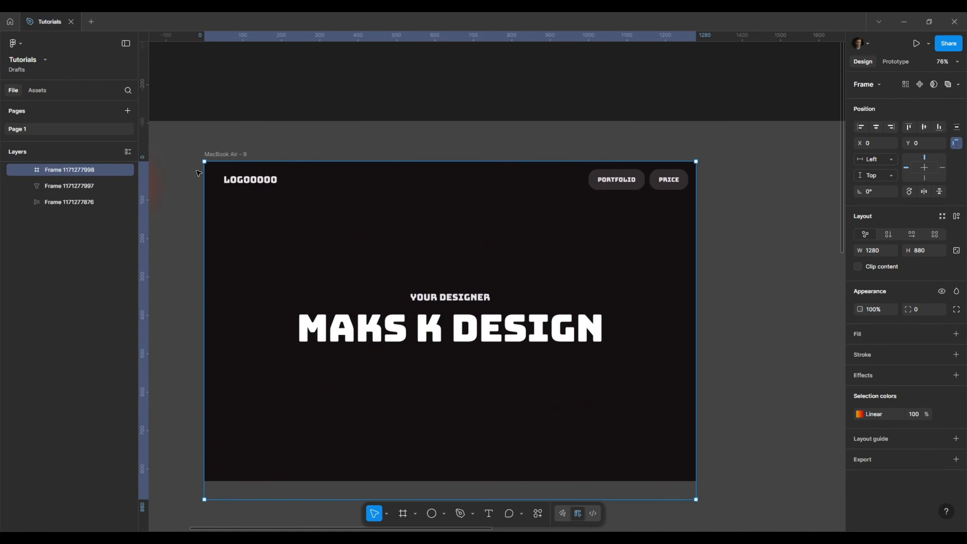
Move the new grid frame to the bottom of the MacBook Air - 9 layer order, beneath the heading and navigation frames
scroll(197, 174, down, 3)
drag(190, 178, 233, 182)
scroll(226, 187, up, 1)
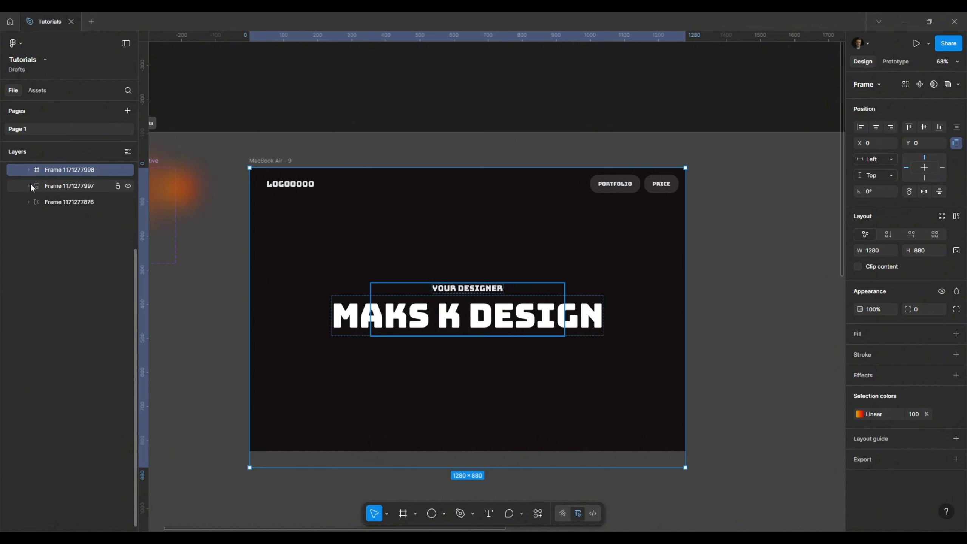
scroll(30, 183, up, 3)
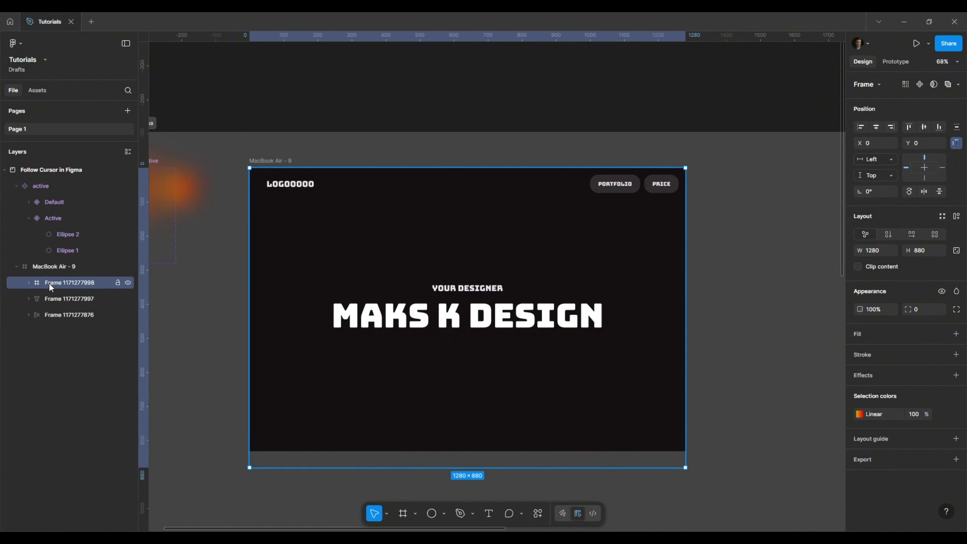
drag(50, 284, 51, 320)
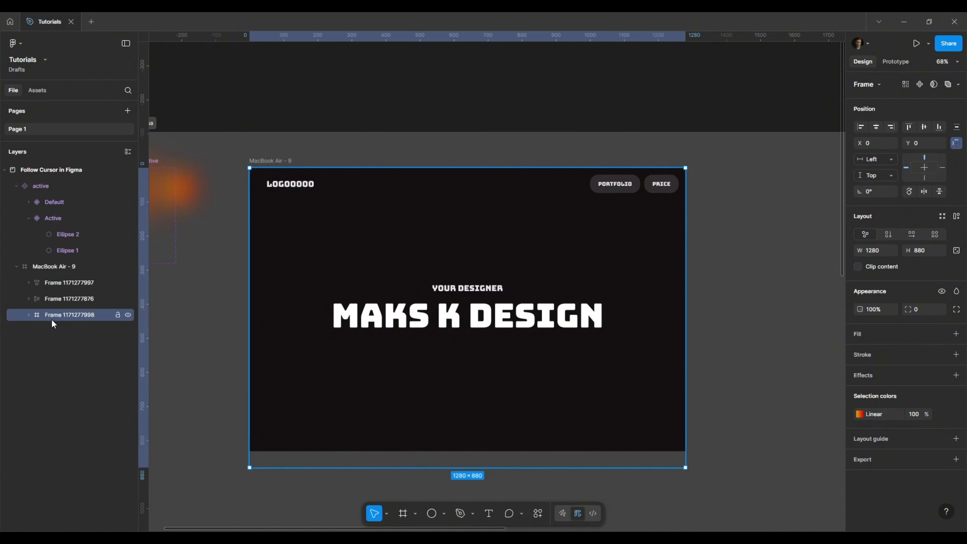
Preview the MacBook Air - 9 prototype to test the glow following the cursor, and return to the design file
click(275, 161)
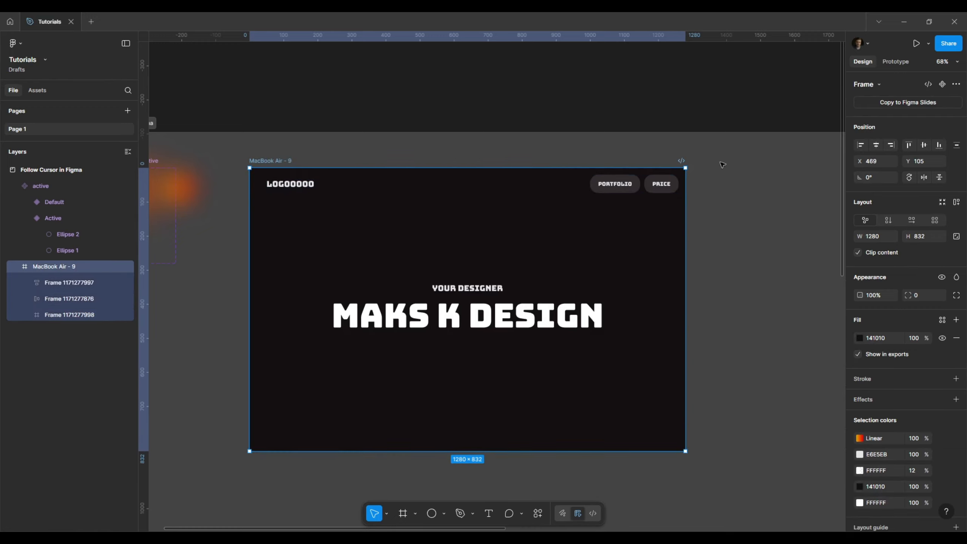
click(916, 44)
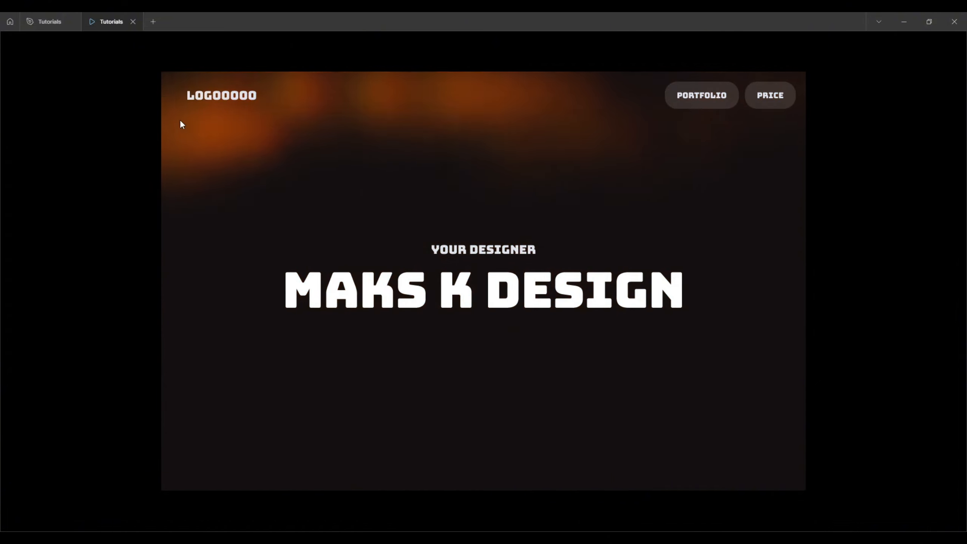
click(48, 19)
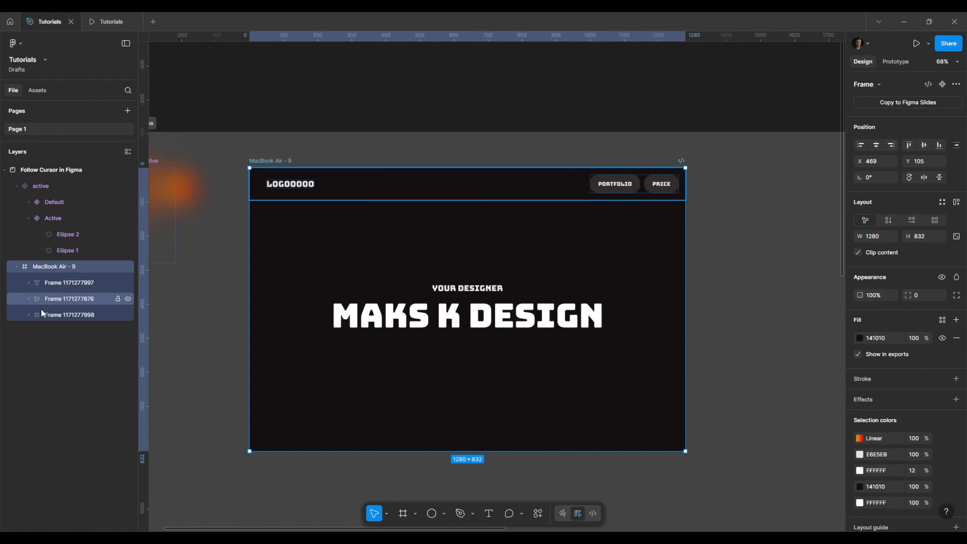
Select the active instances around the word DESIGN in the grid frame and recolor their linear gradient from green 1BE800 to teal 00DEAA
click(28, 315)
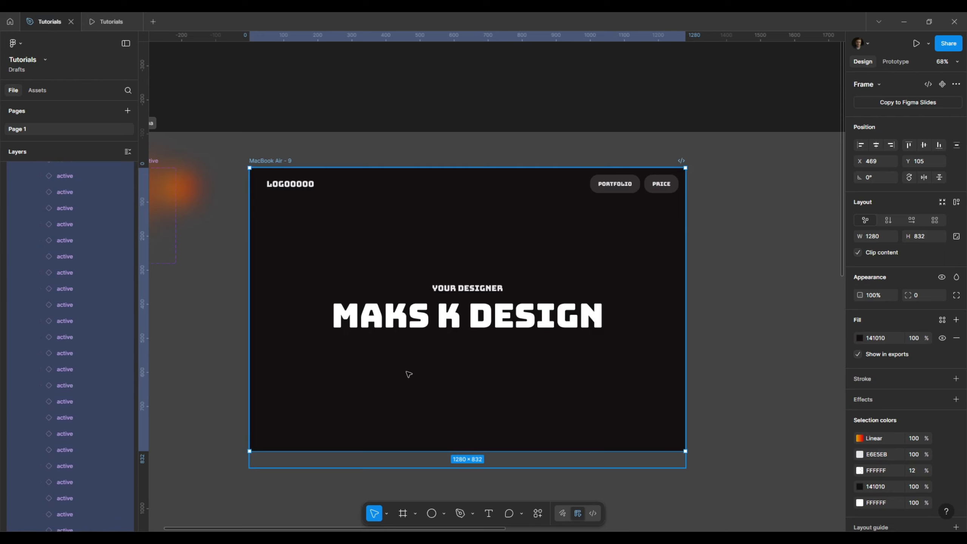
scroll(84, 369, down, 3)
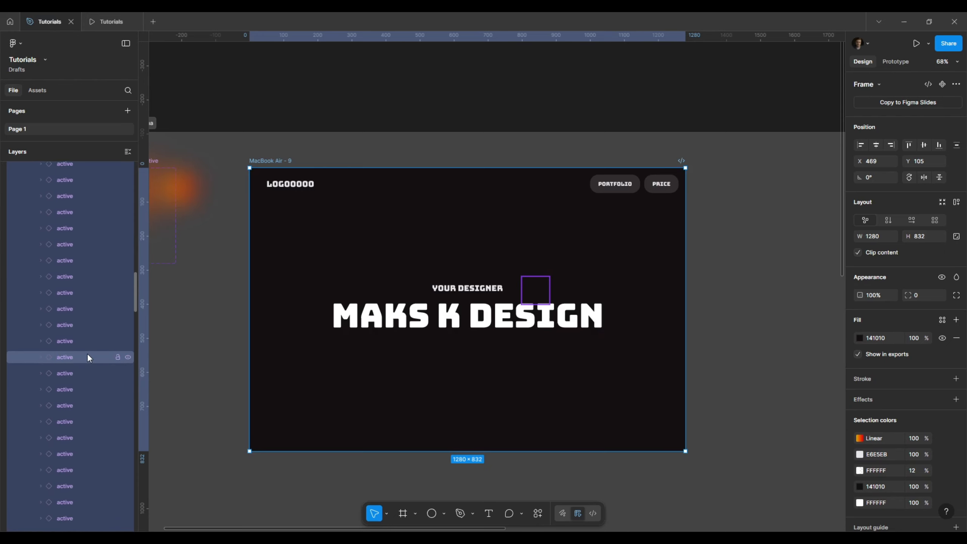
click(86, 346)
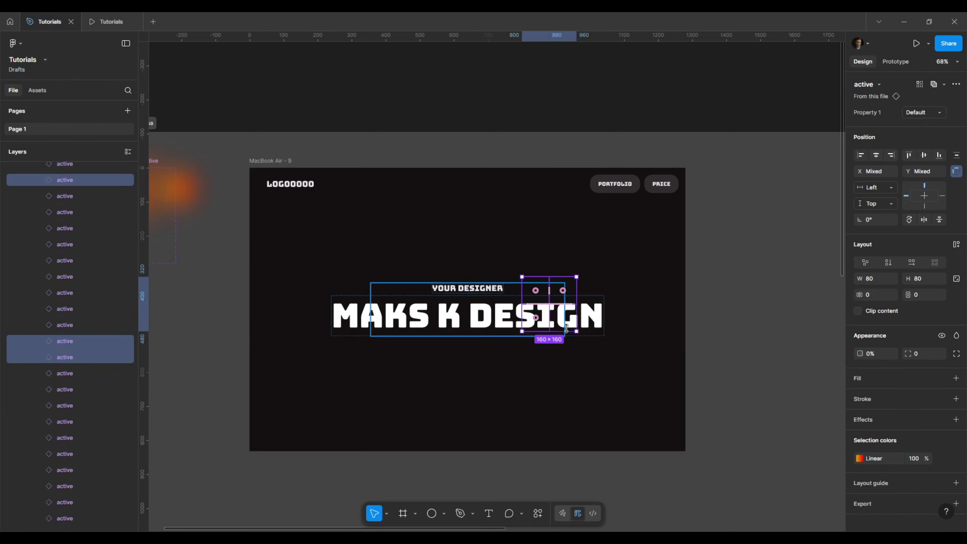
shift+click(582, 346)
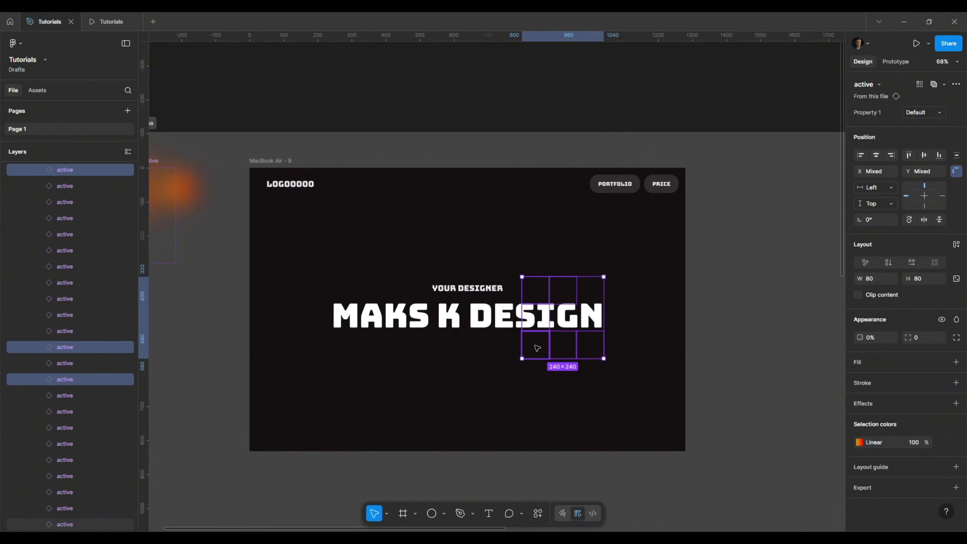
shift+click(502, 350)
click(861, 458)
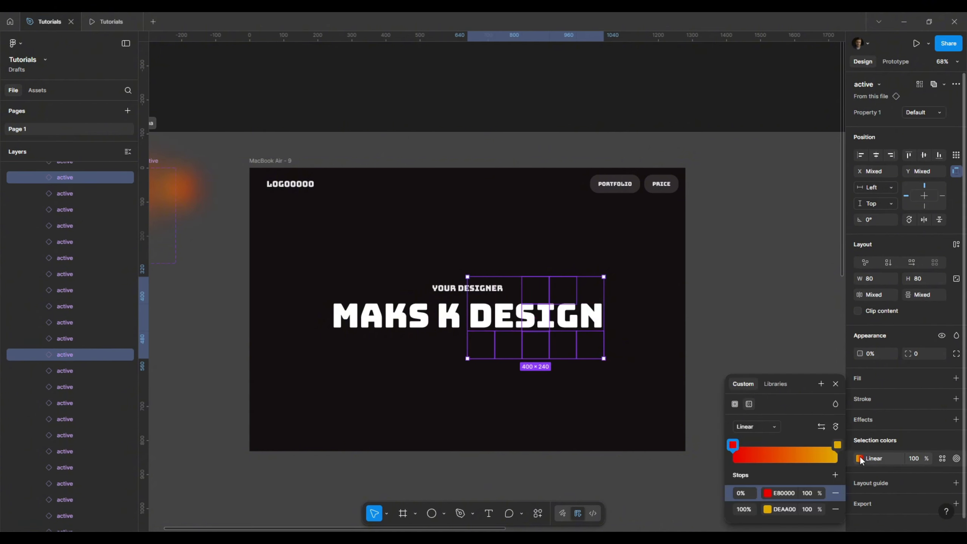
click(768, 493)
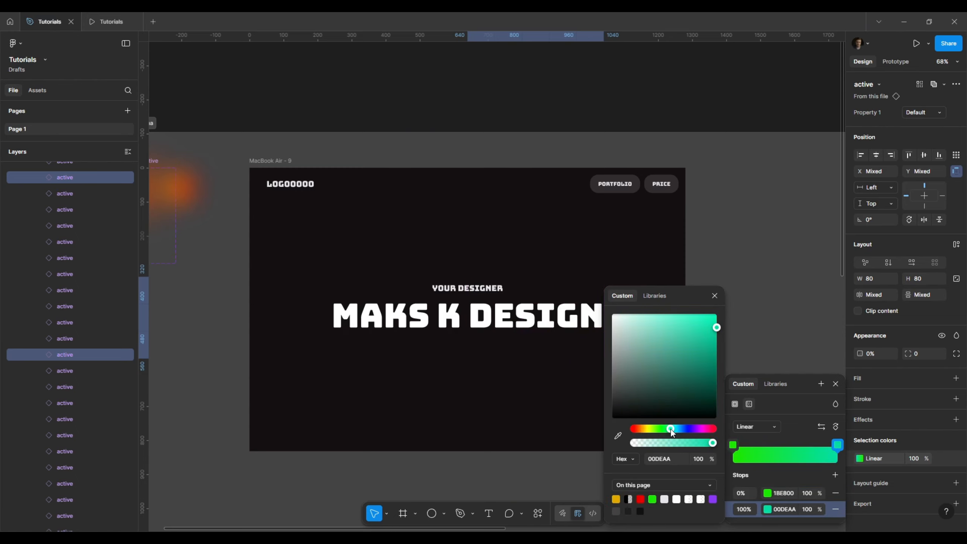
Select the block of active instances around the start of the MAKS heading and recolor their linear gradient from blue 0064E8 to cyan 00B5DE
click(343, 275)
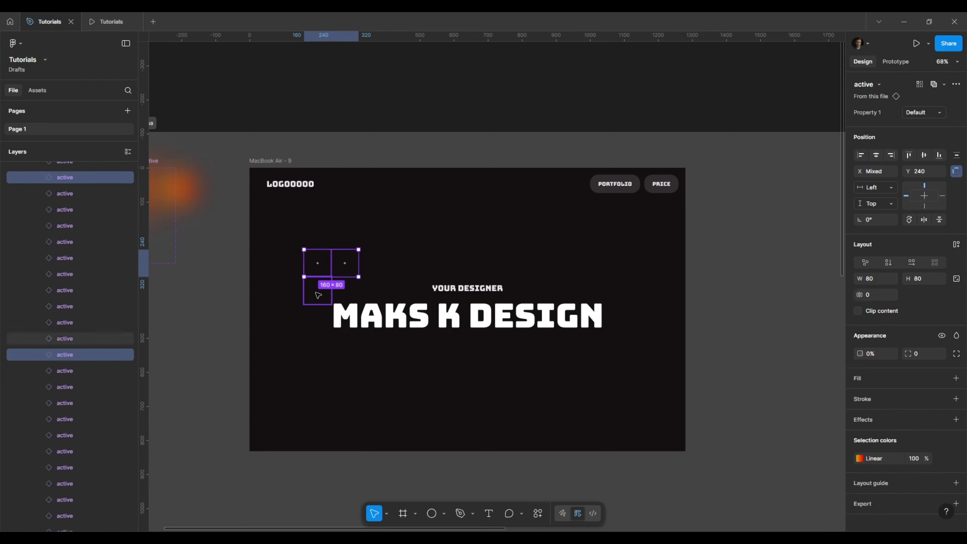
shift+click(312, 327)
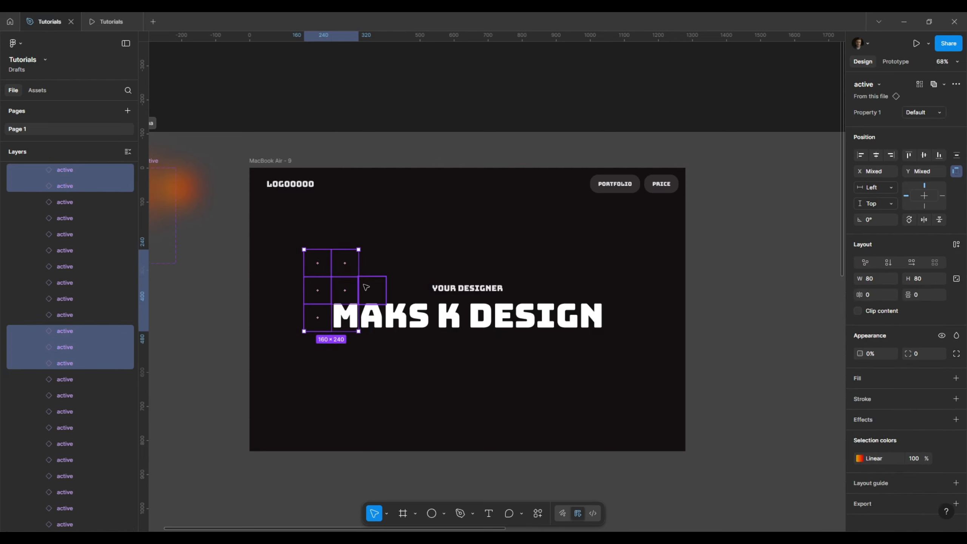
shift+click(369, 266)
click(859, 458)
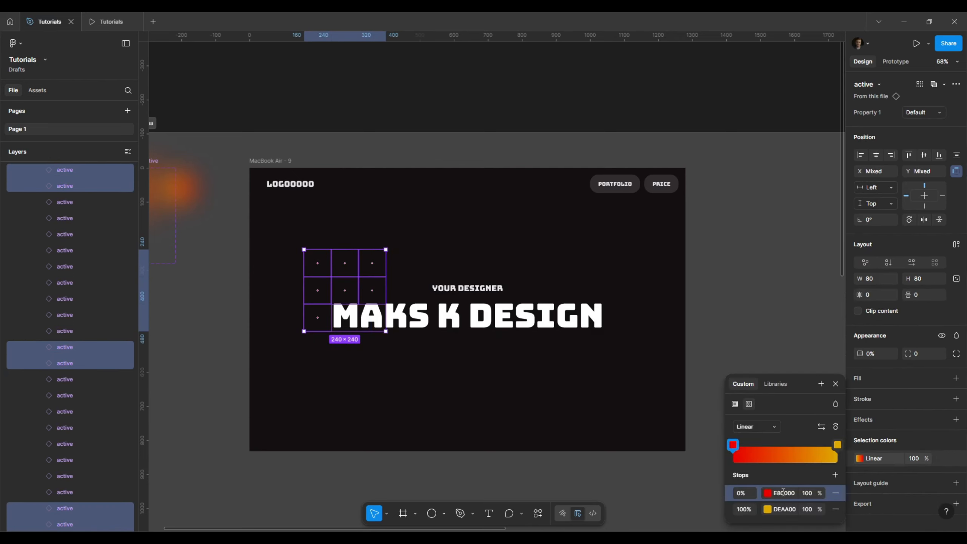
click(767, 493)
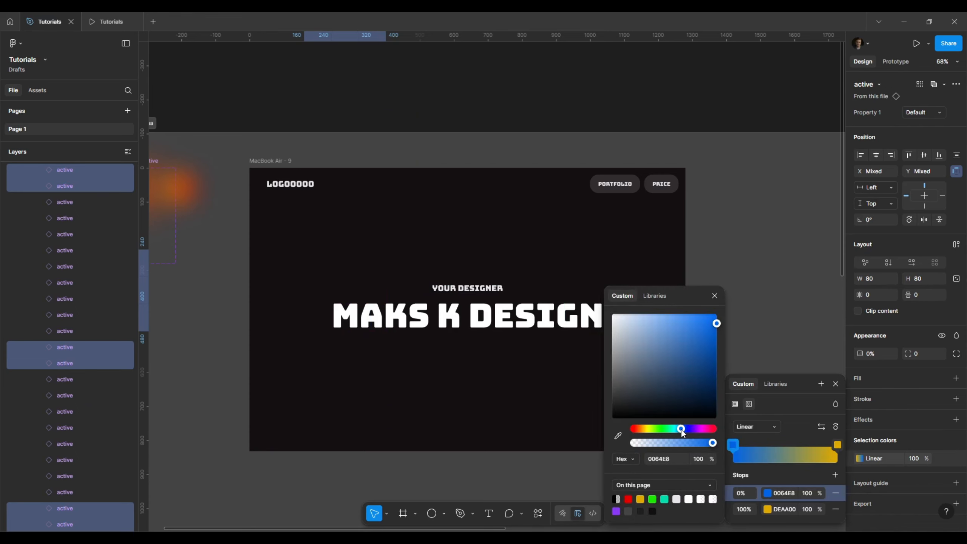
click(768, 510)
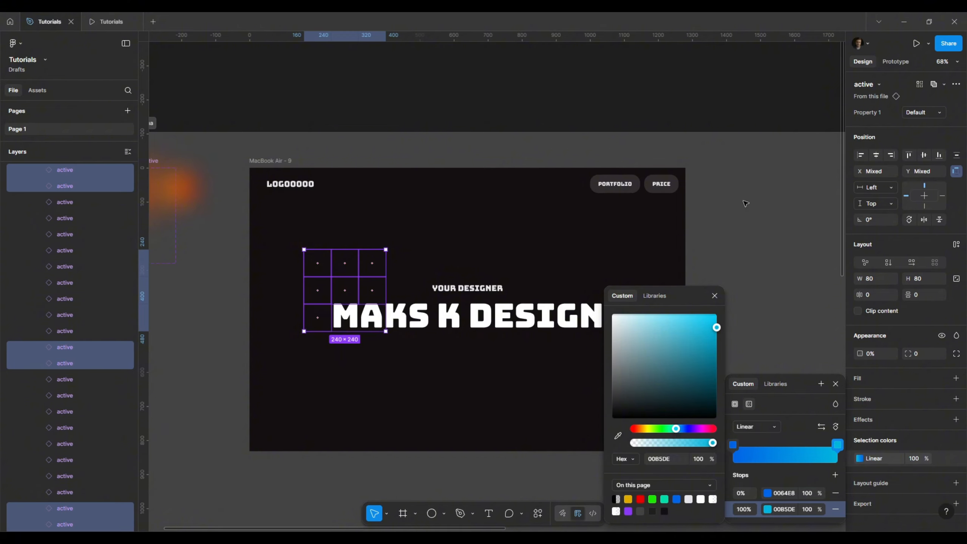
click(379, 167)
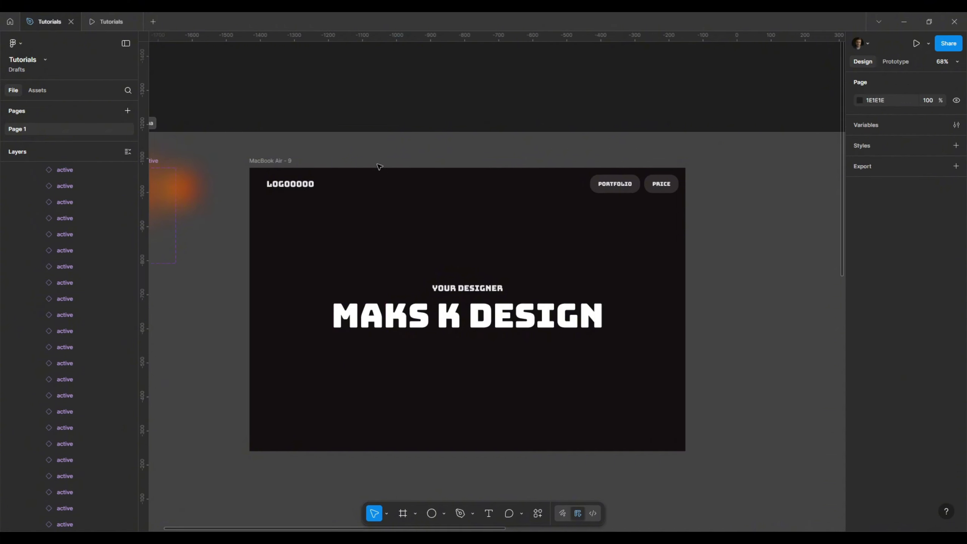
Preview the MacBook Air - 9 prototype to test the recolored glow areas following the cursor
click(112, 22)
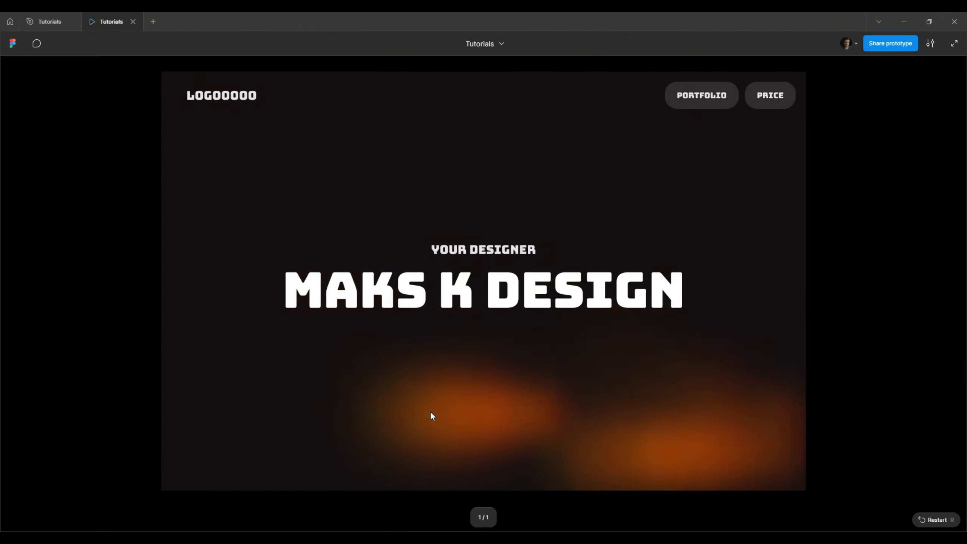